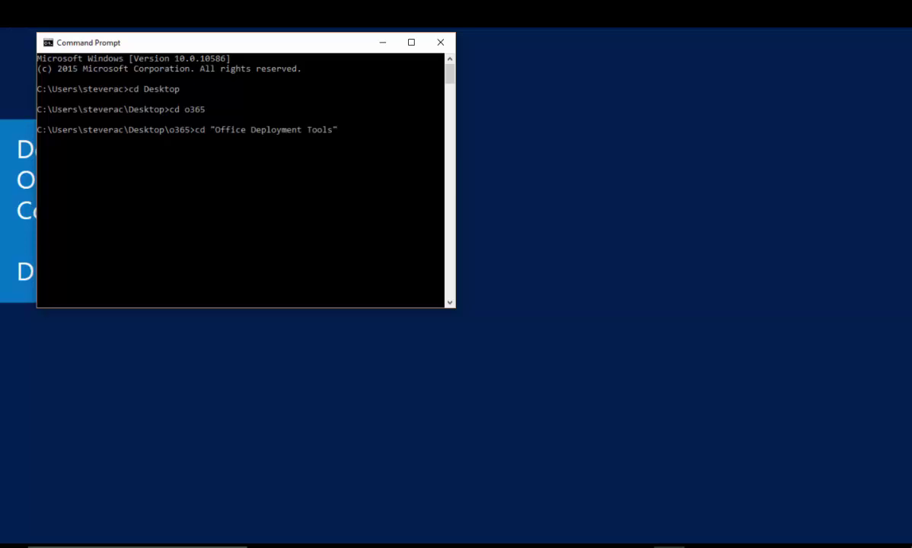
- Change to the Office Deployment Tools folder at the command prompt and list its contents with dir
key("Return")
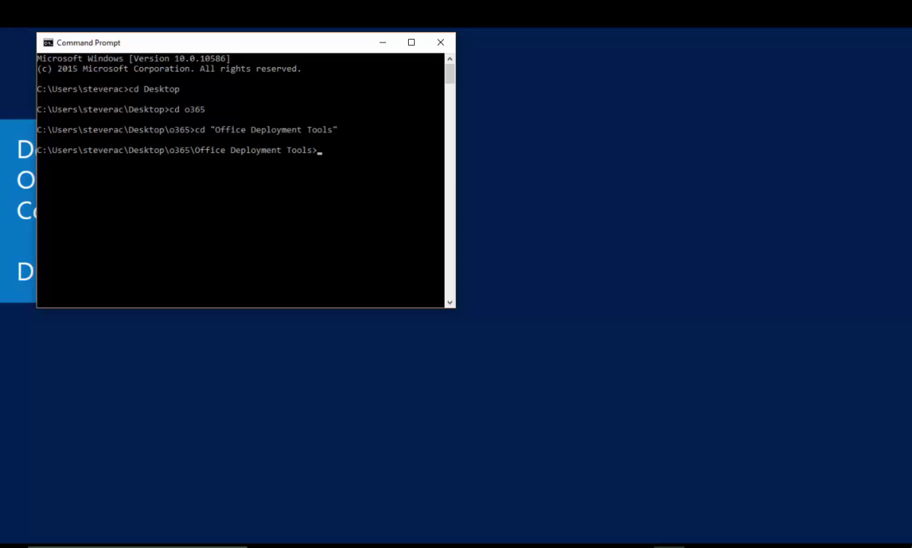
type("dir")
key("Return")
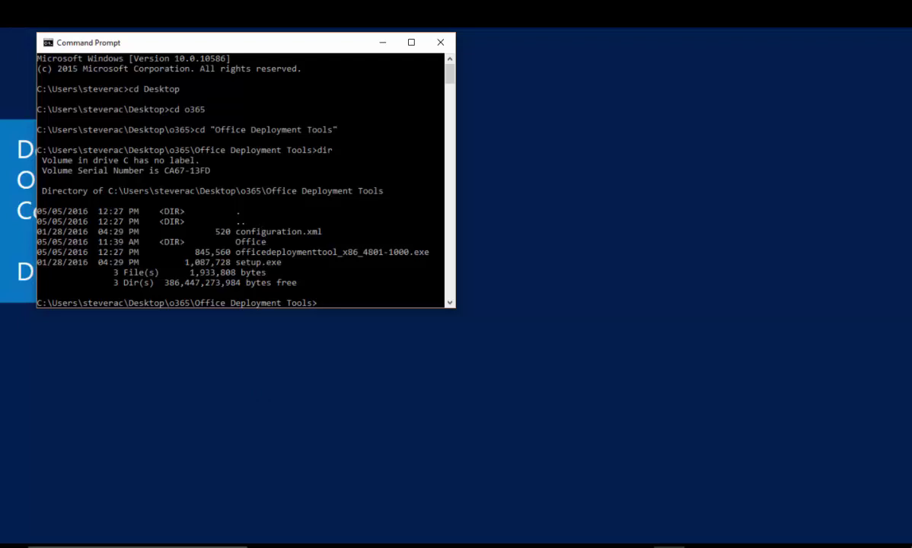
- Open Desktop\o365\Office Deployment Tools in File Explorer and close the Command Prompt window
key("super+s")
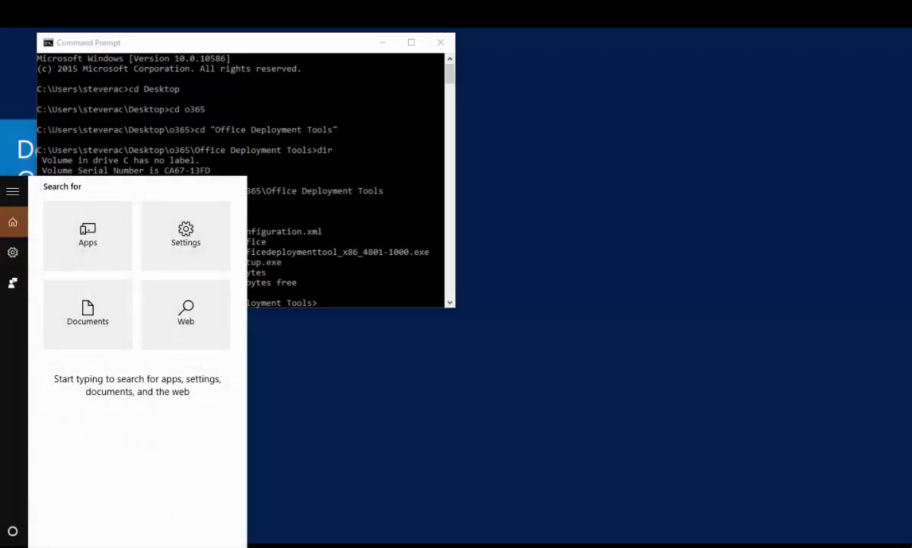
key("super+e")
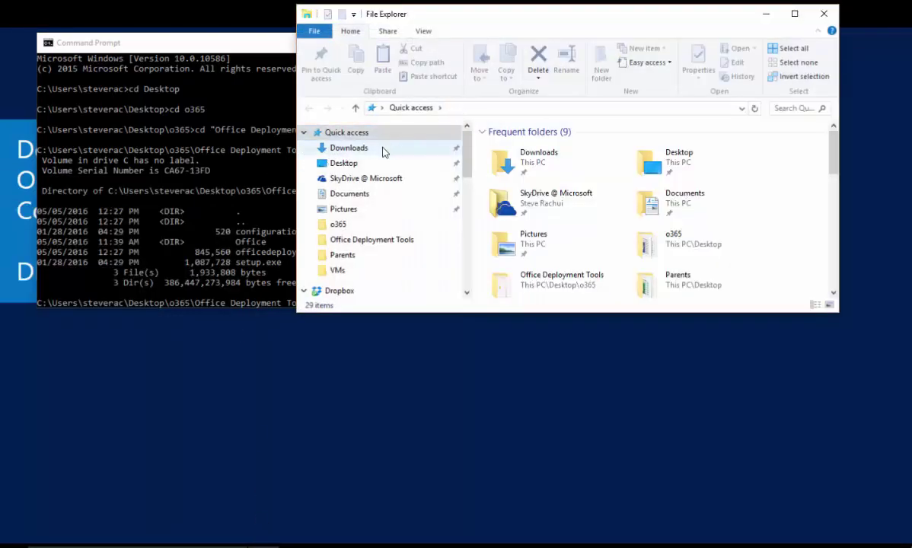
left_click(361, 165)
left_click(483, 108)
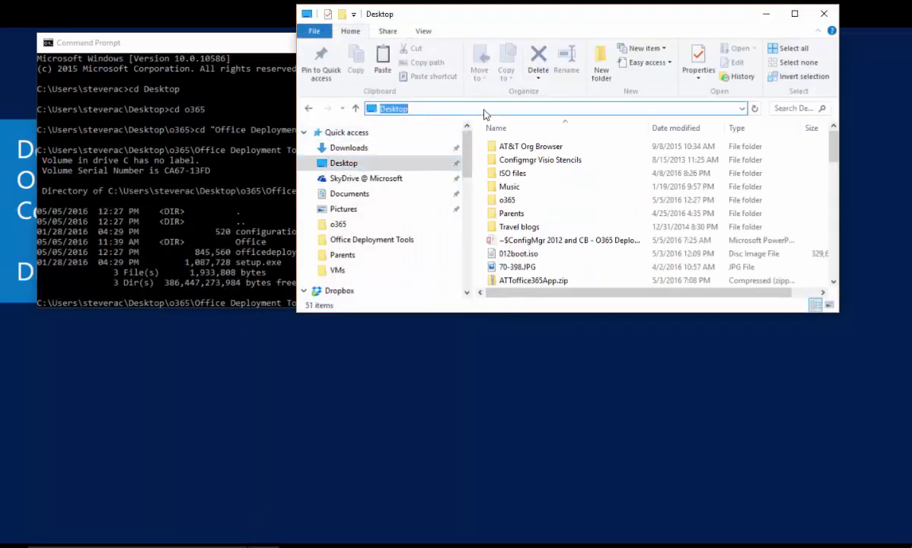
key("End")
type("\\")
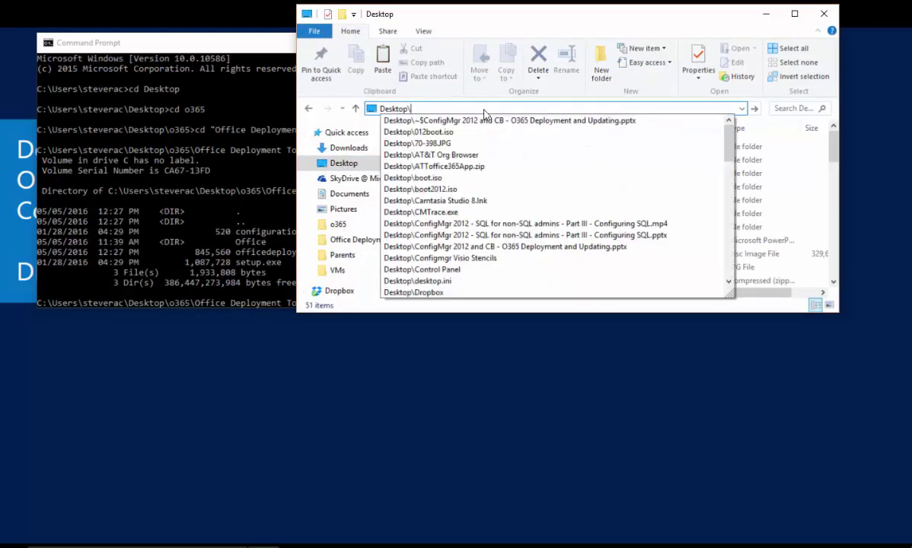
type("o365")
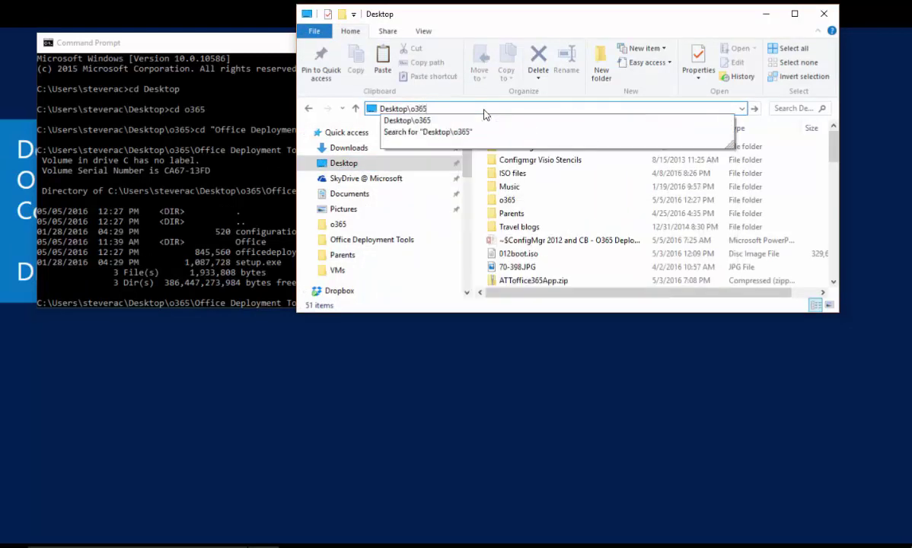
type("\\offi")
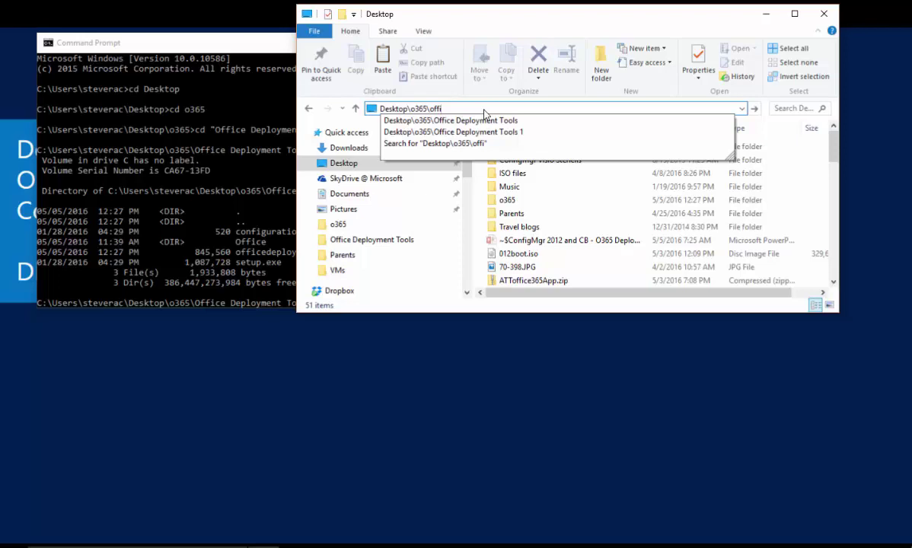
left_click(498, 120)
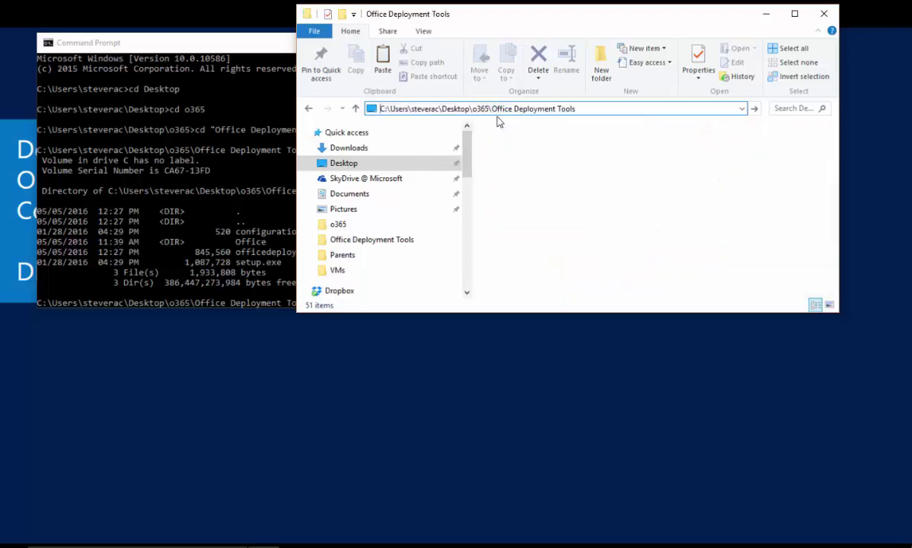
left_click(242, 44)
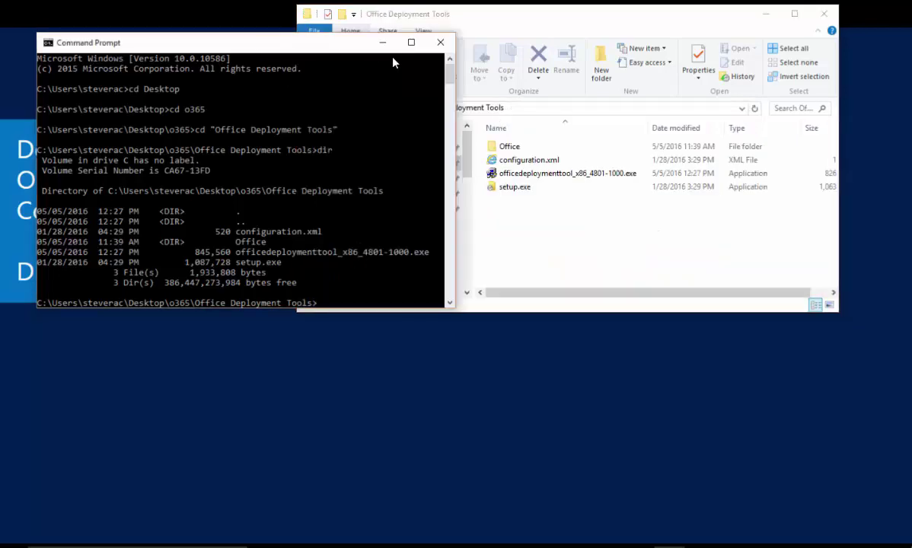
left_click(440, 43)
- Examine the deployment tool files and the contents of the Office\Data folder, returning to Office Deployment Tools
left_click(516, 187)
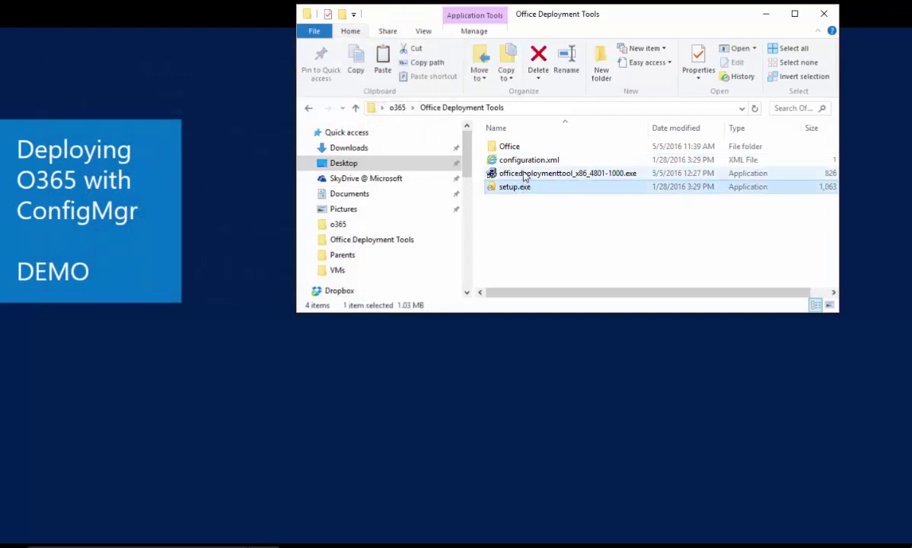
left_click(525, 159)
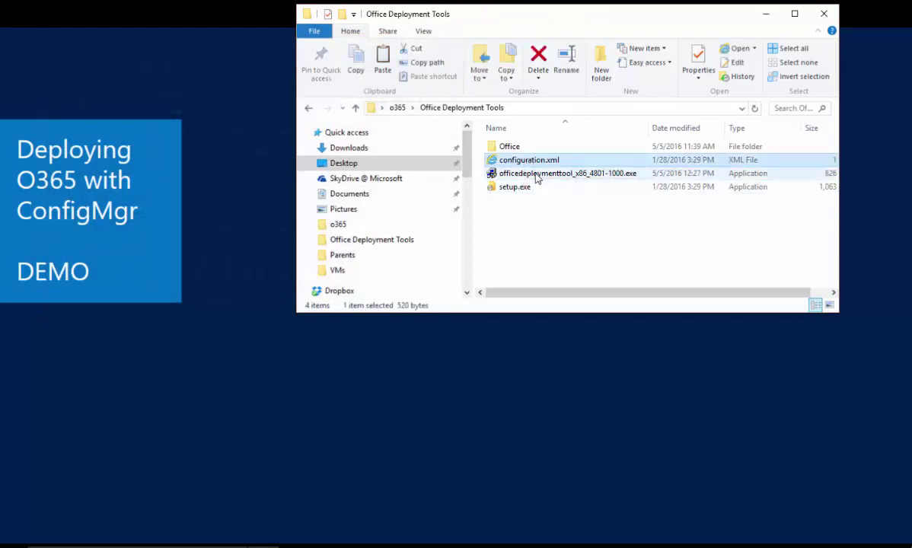
left_click(538, 175)
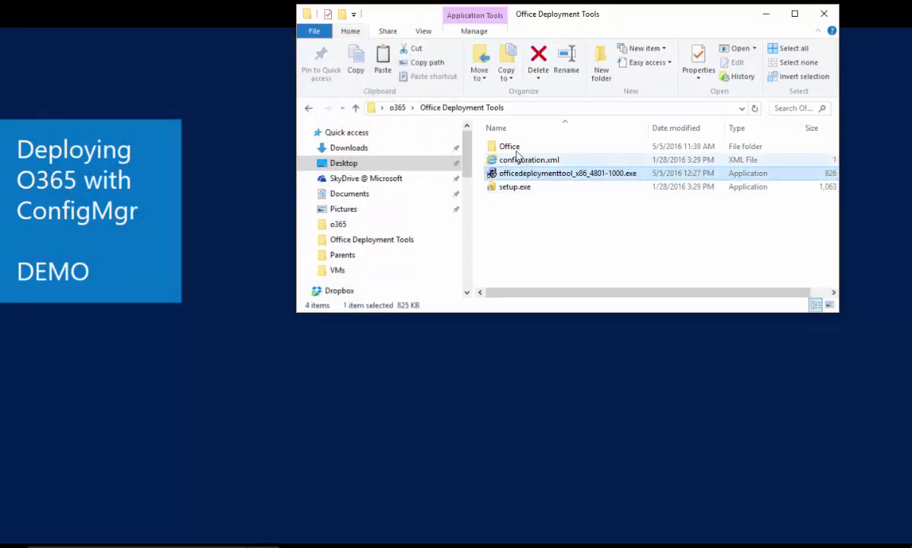
left_click(514, 149)
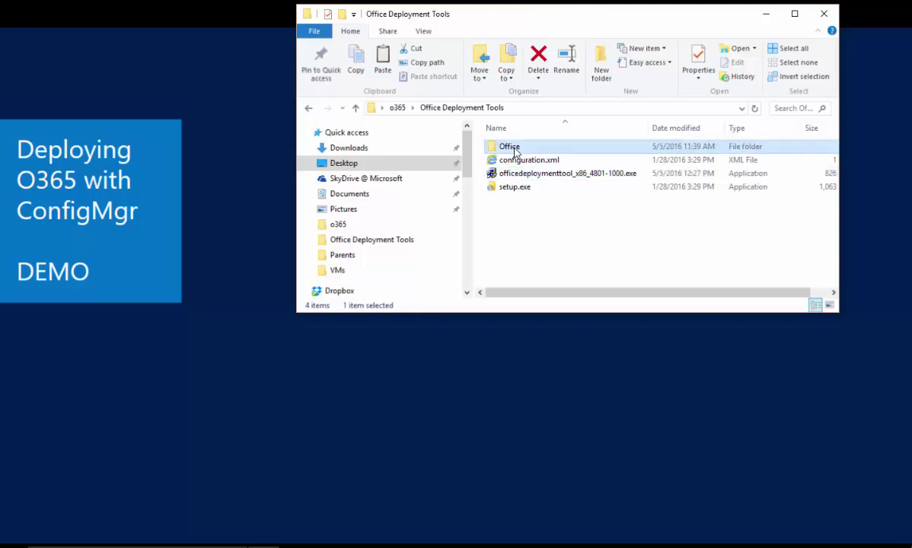
double_click(510, 147)
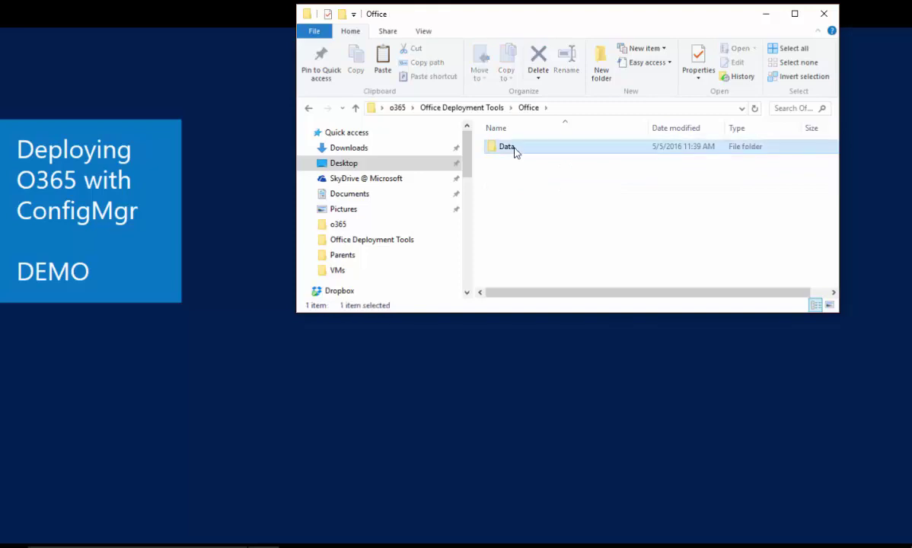
double_click(513, 150)
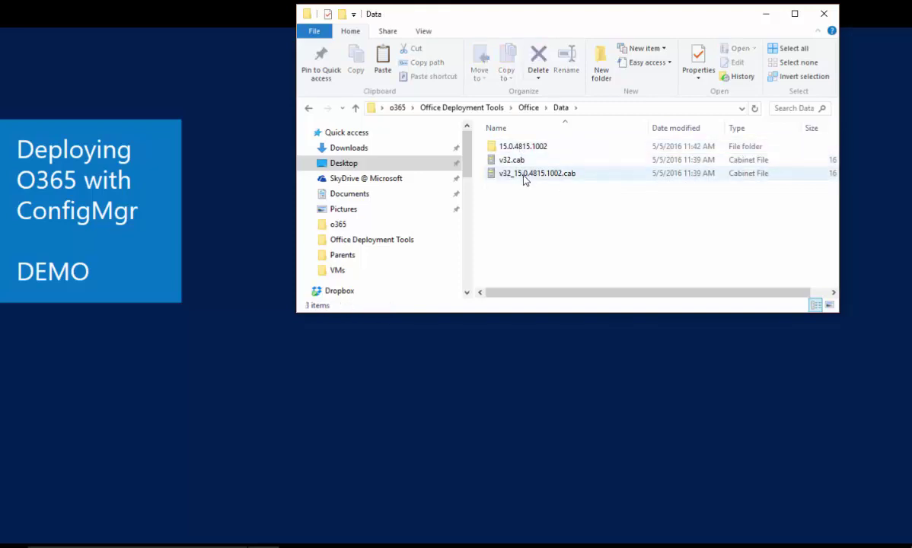
left_click(309, 110)
left_click(309, 110)
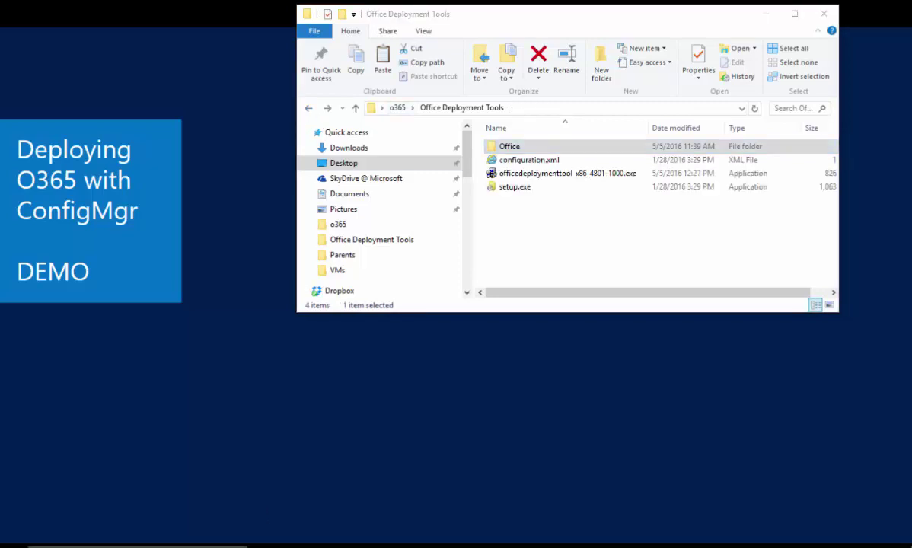
- Open a new Command Prompt and change to the Desktop\o365\Office Deployment Tools directory
key("super+s")
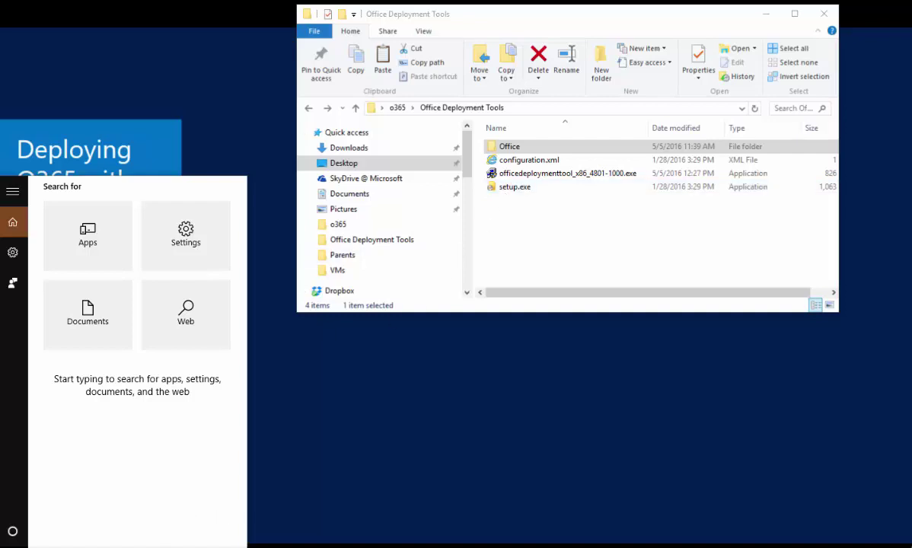
type("cmd")
key("Return")
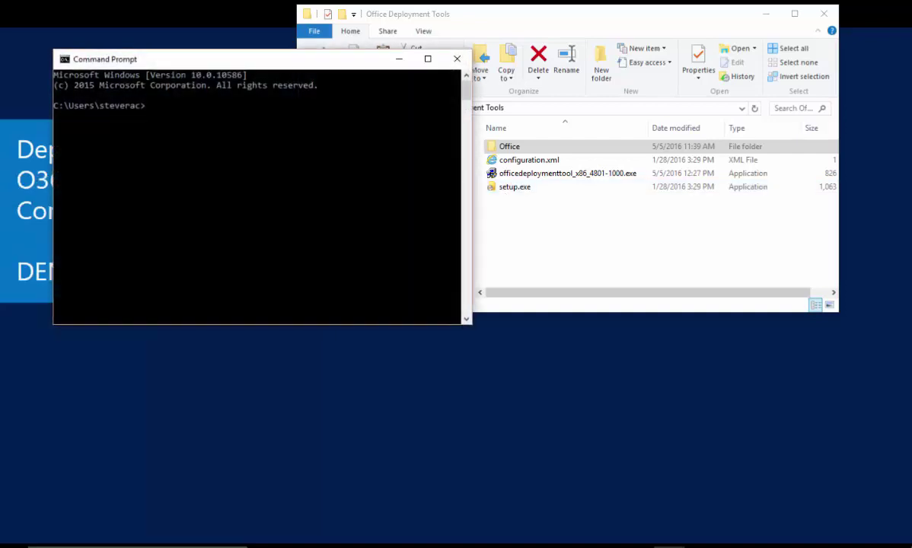
type("cd Desktop")
key("Return")
type("cd o365")
key("Return")
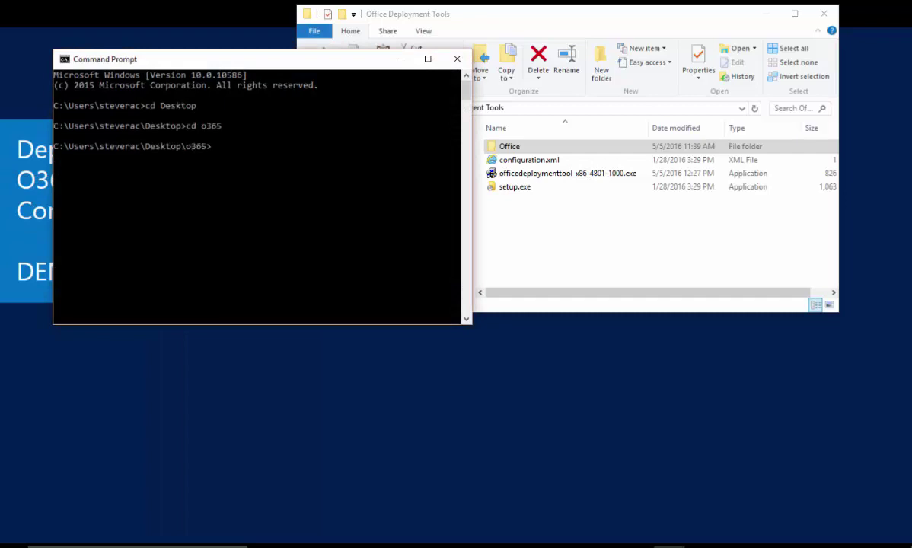
type("cd o")
key("Tab")
key("Return")
- Display the setup usage help with "setup /?", then close the Command Prompt and File Explorer windows
type("setup /?")
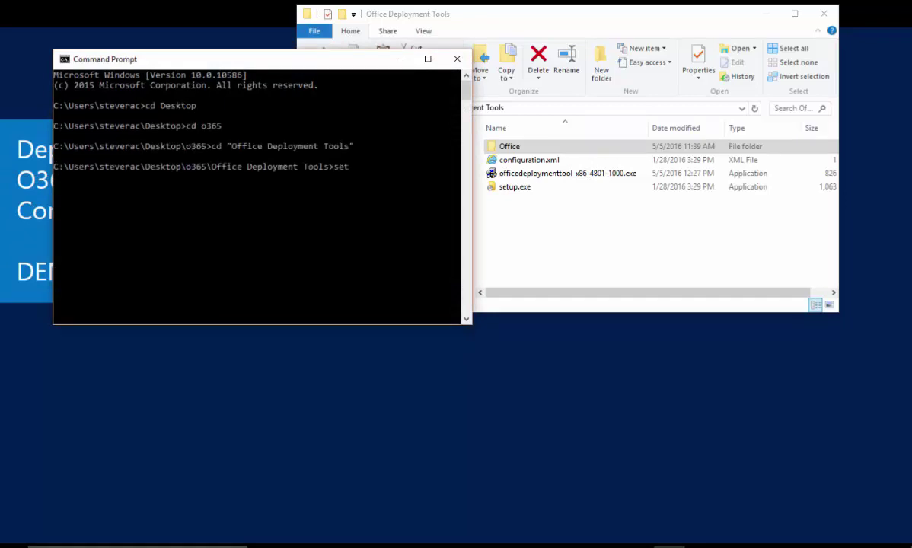
key("Return")
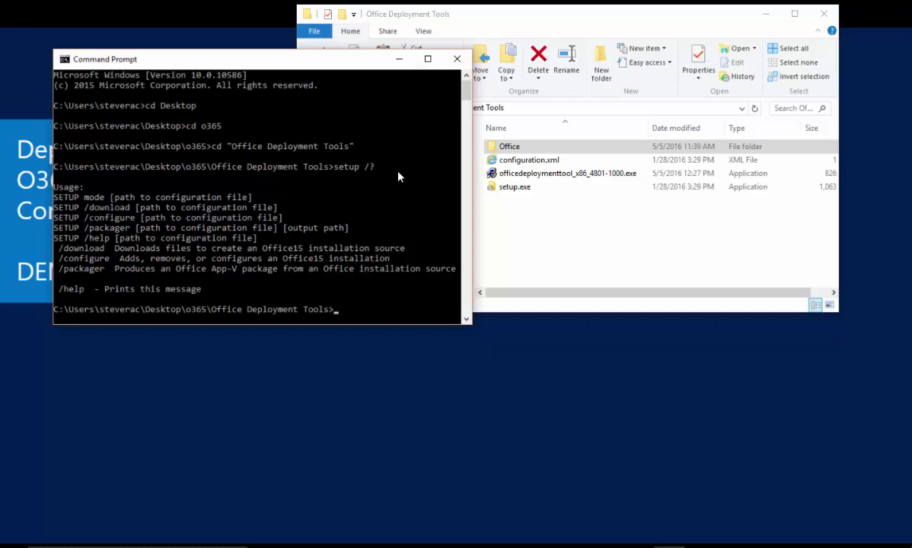
left_click(457, 60)
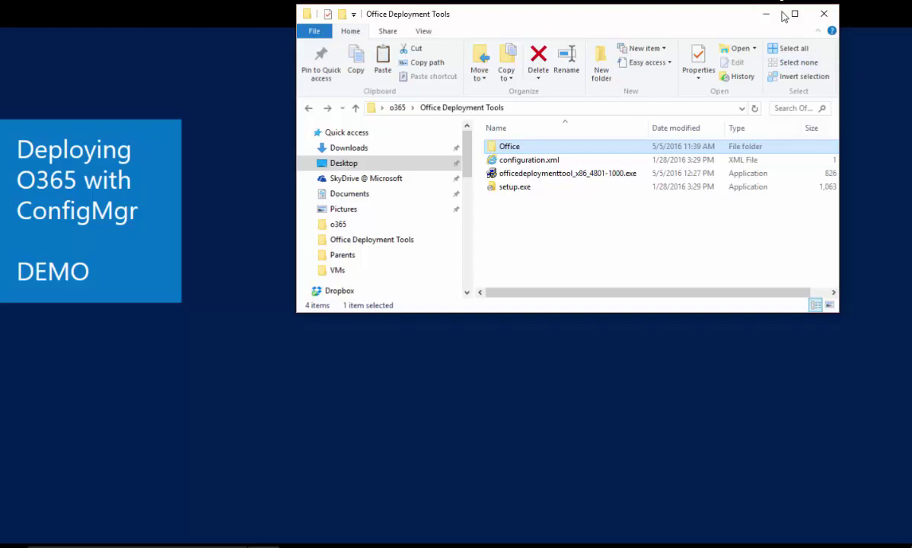
left_click(823, 16)
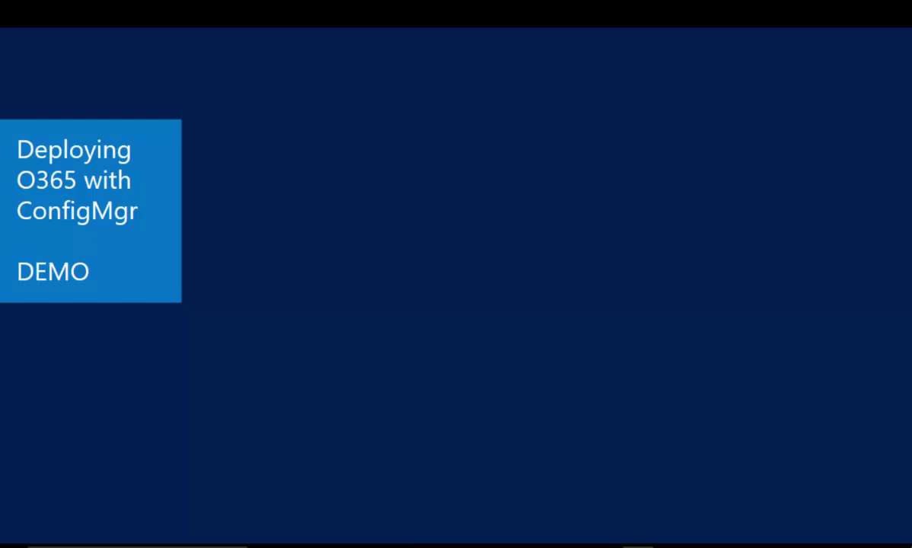
- Switch to the CM12PRI virtual machine and open the C:\pkgsrc\O365 folder in its File Explorer
left_click_drag(911, 57, 344, 2)
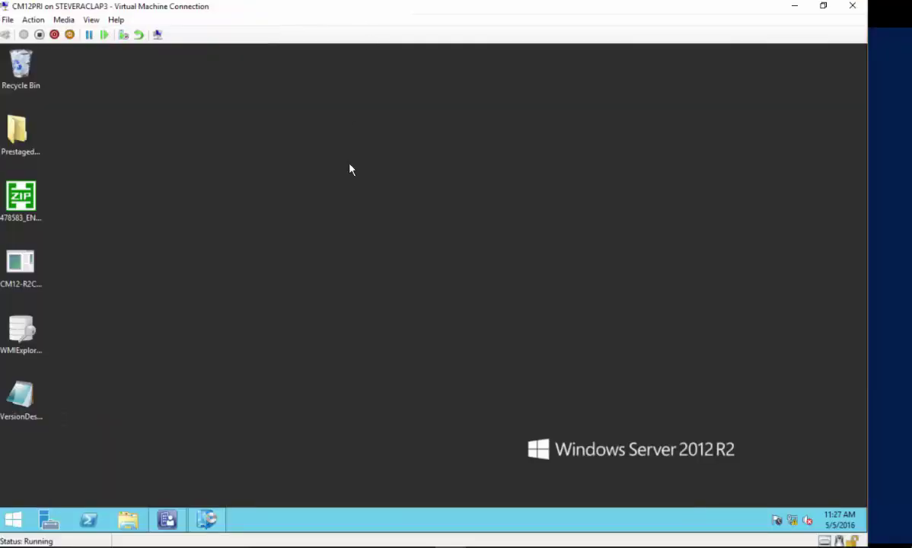
left_click(128, 521)
double_click(526, 335)
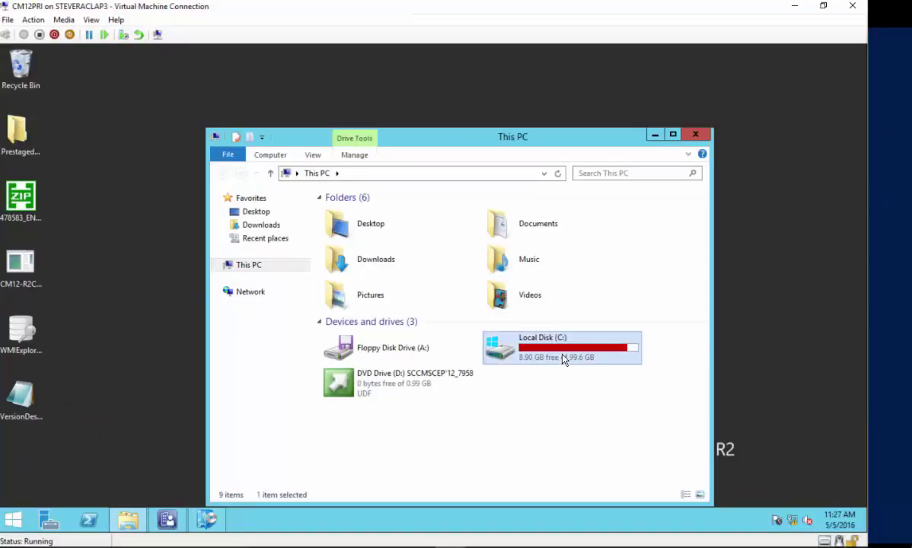
left_click(342, 240)
double_click(343, 241)
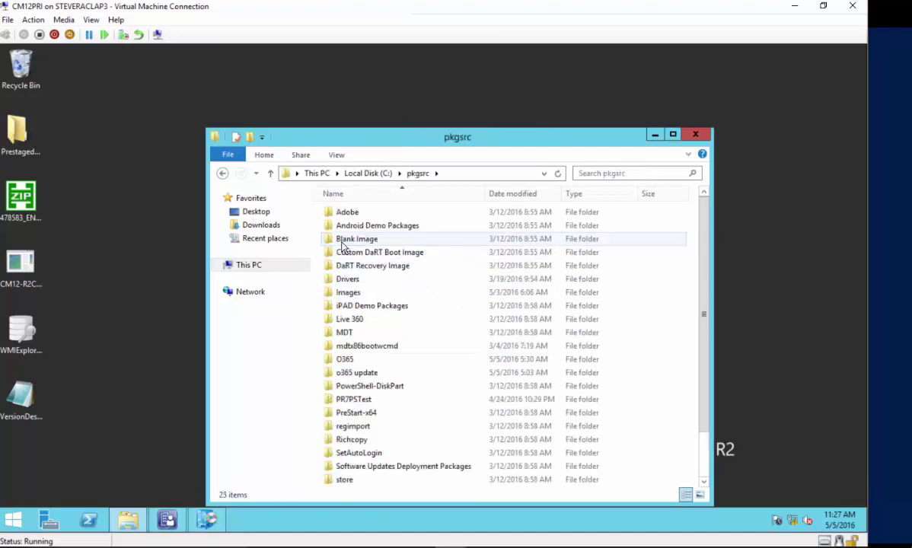
double_click(365, 363)
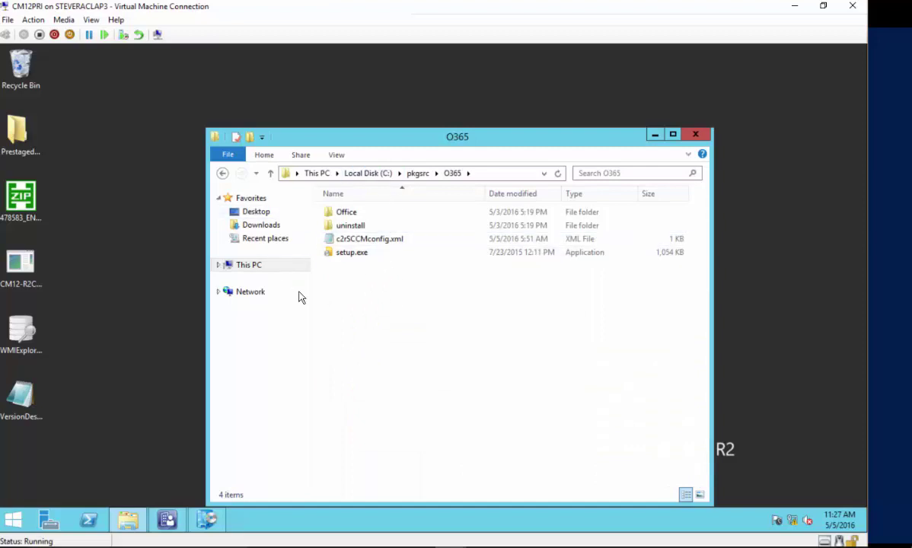
- Examine setup.exe, c2rSCCMconfig.xml, the uninstall folder and the Office\Data contents, returning to the O365 package folder
left_click(349, 256)
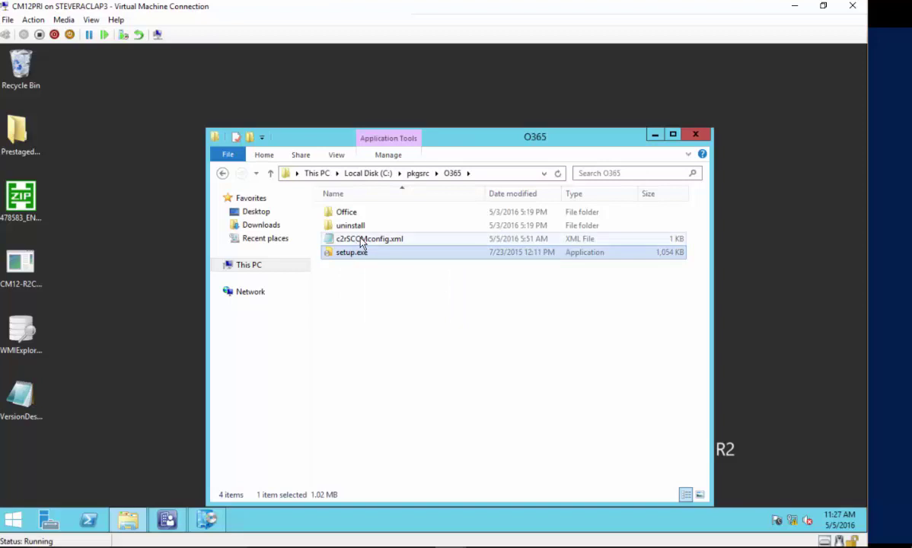
left_click(361, 240)
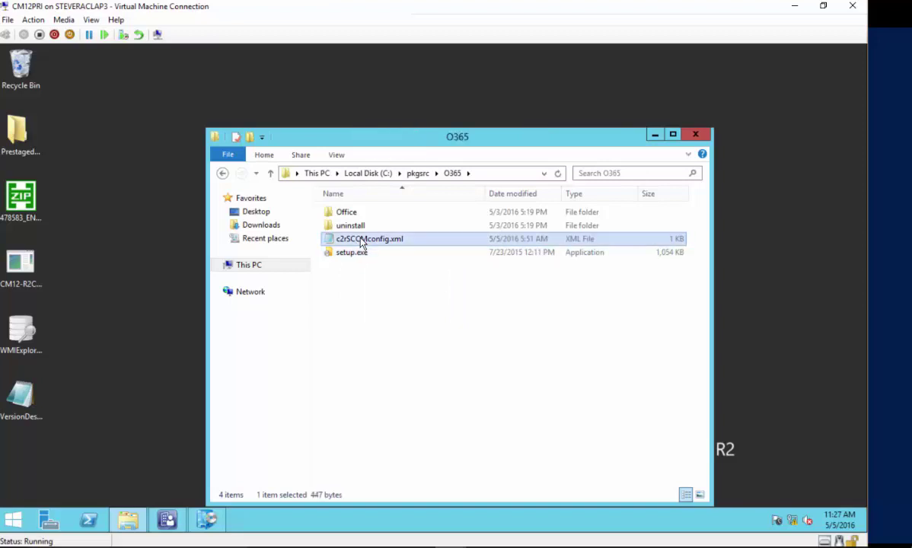
left_click(363, 256)
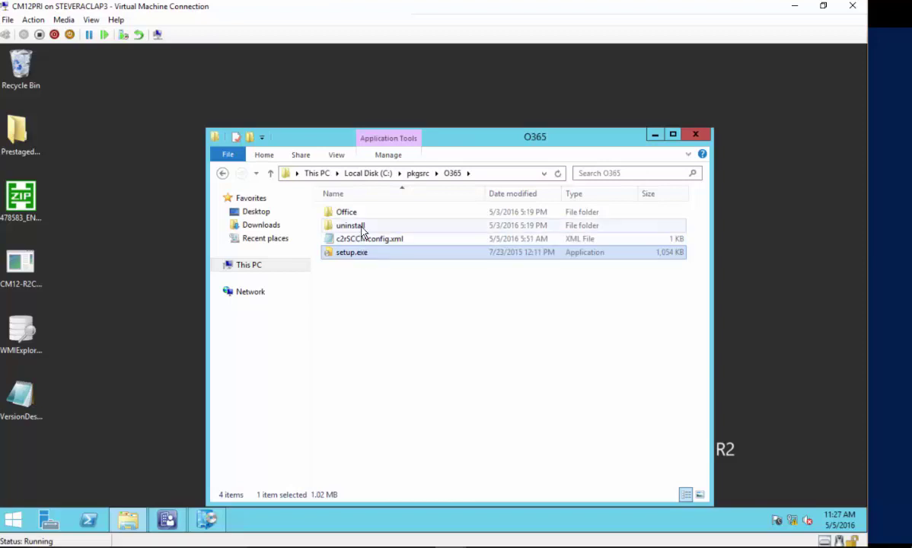
left_click(363, 229)
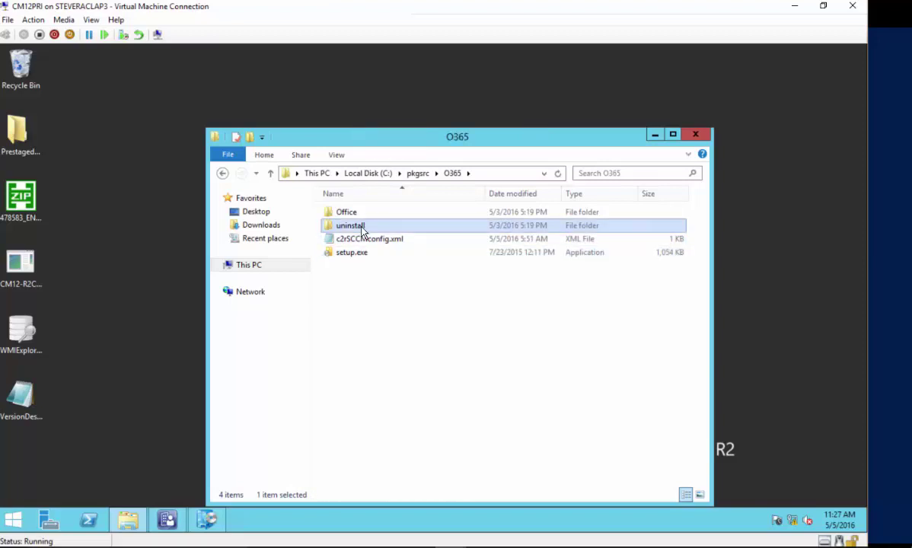
left_click(350, 216)
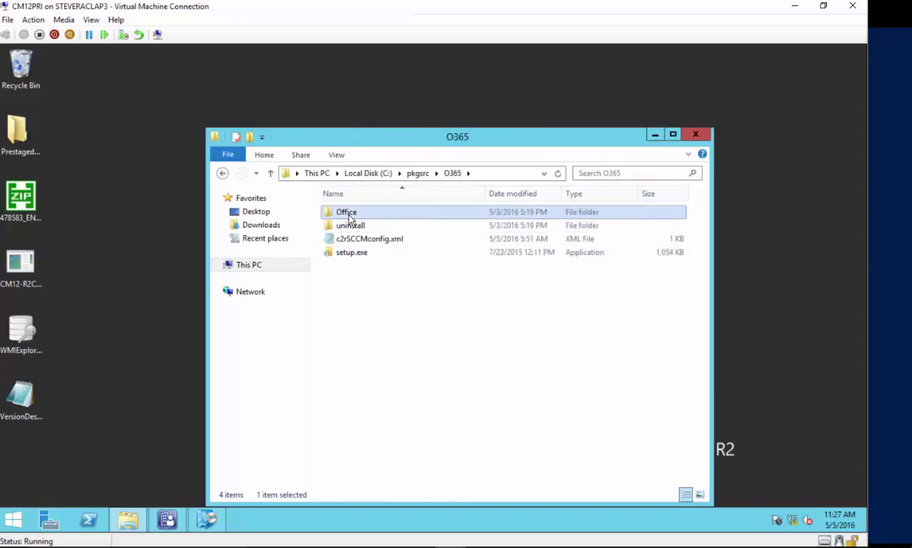
double_click(349, 217)
double_click(348, 216)
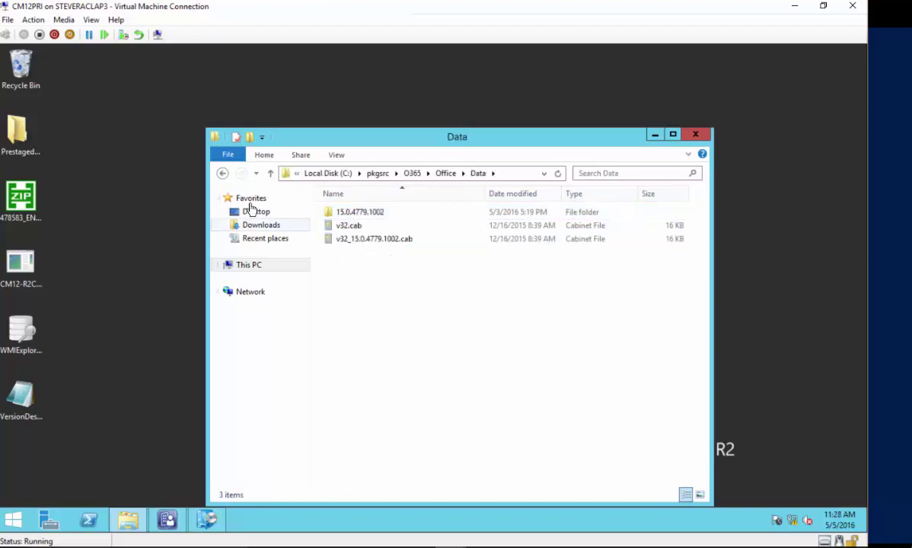
left_click(223, 173)
left_click(223, 172)
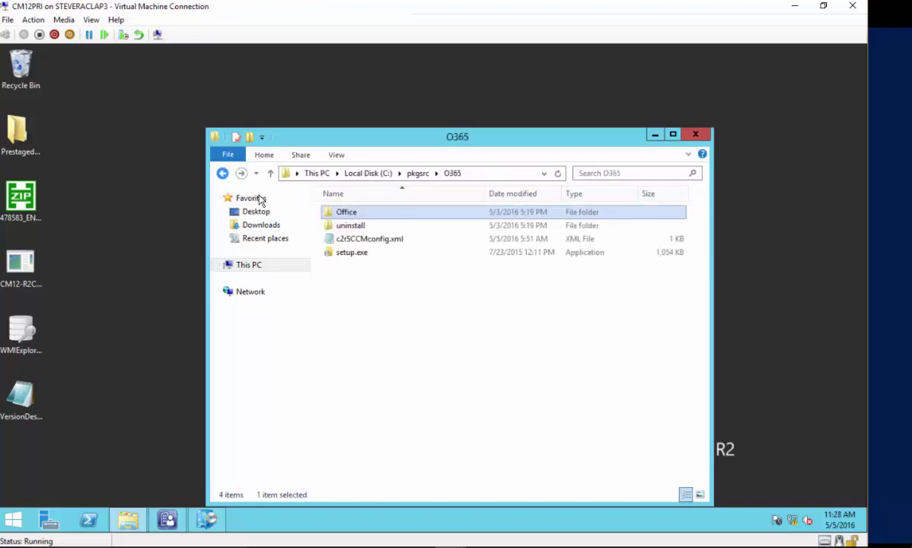
- Inspect the 15.0.4779.1002 version folder inside Office\Data, and return to the O365 package folder
double_click(350, 212)
double_click(352, 215)
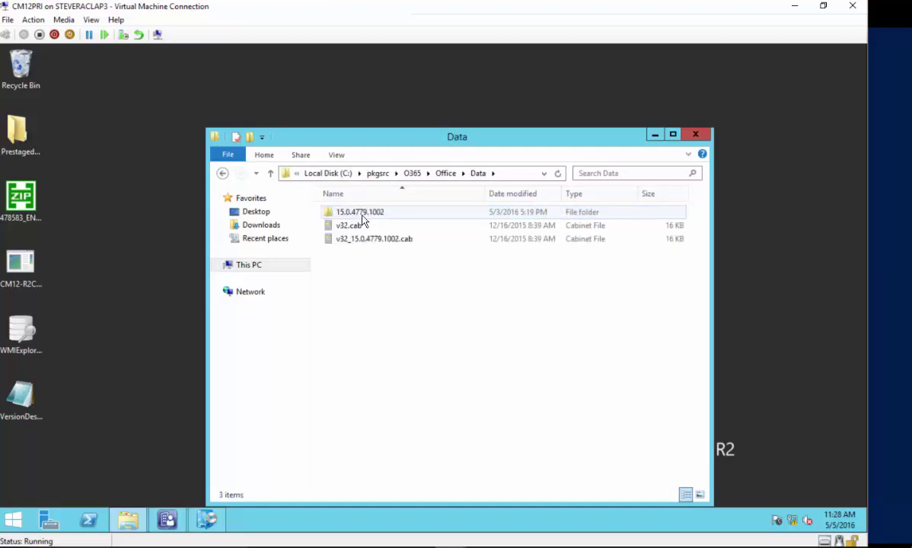
left_click(364, 215)
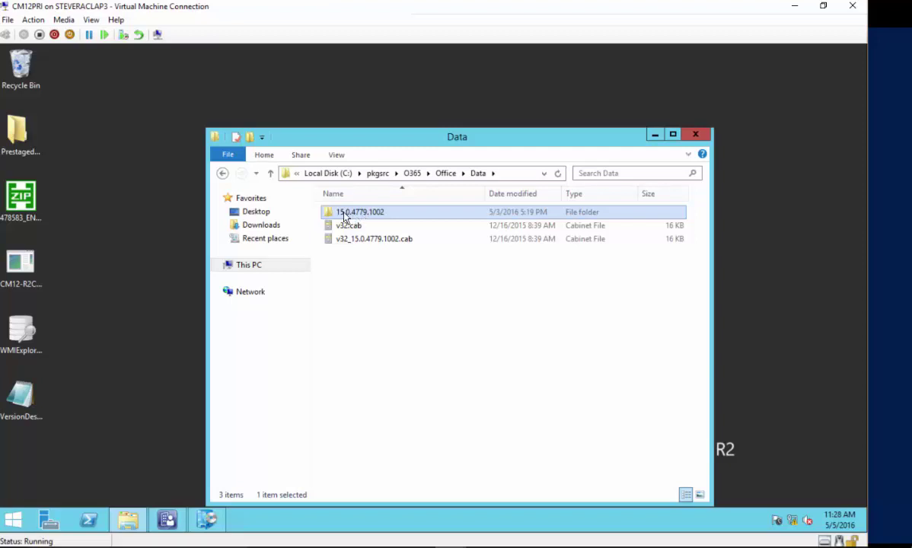
left_click(223, 174)
left_click(223, 174)
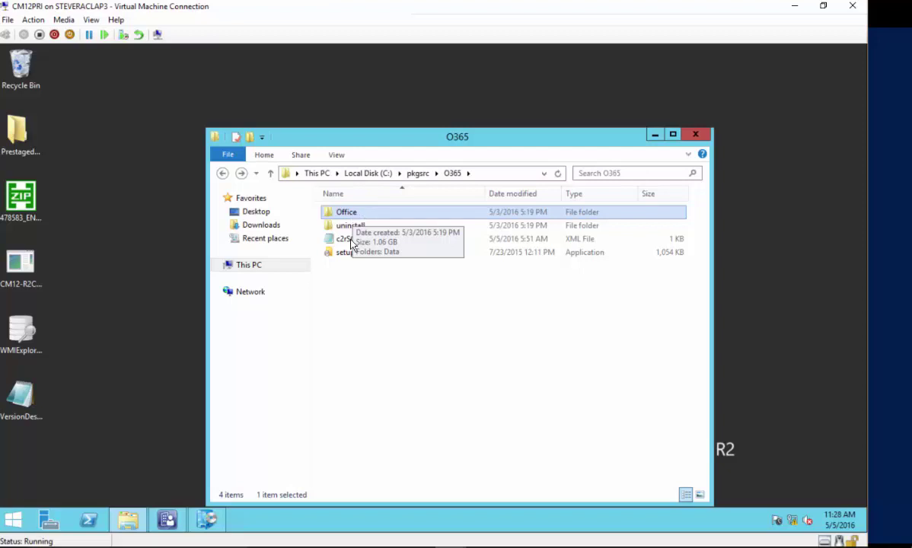
- Open c2rSCCMconfig.xml from the O365 package folder in Notepad
left_click(344, 241)
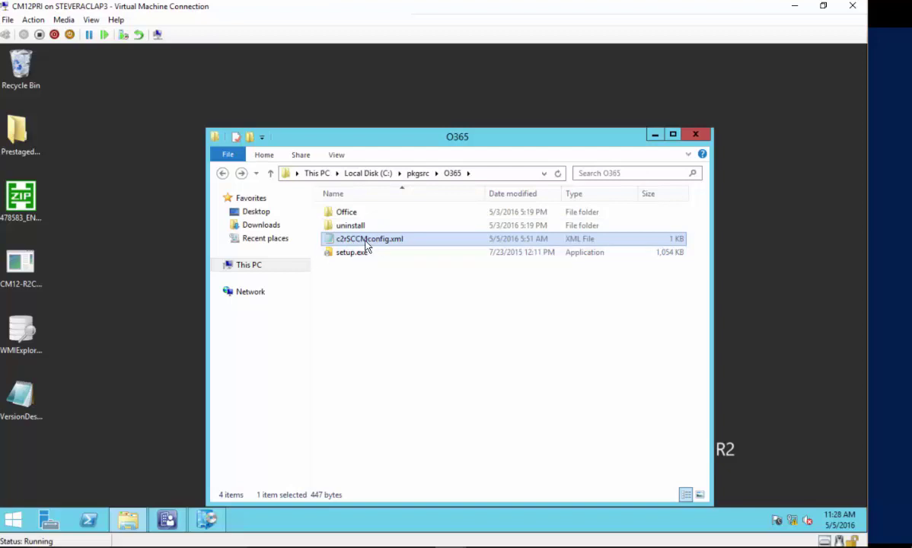
right_click(366, 243)
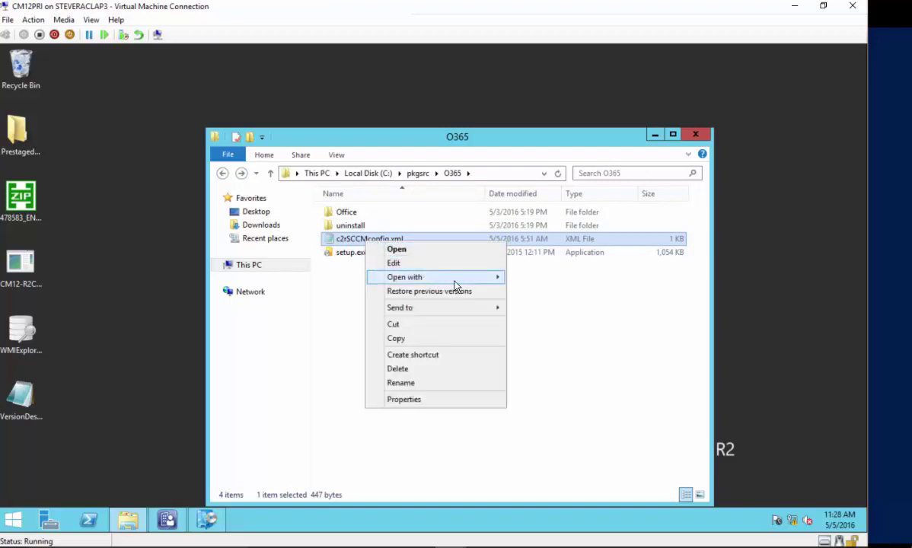
mouse_move(456, 279)
left_click(530, 305)
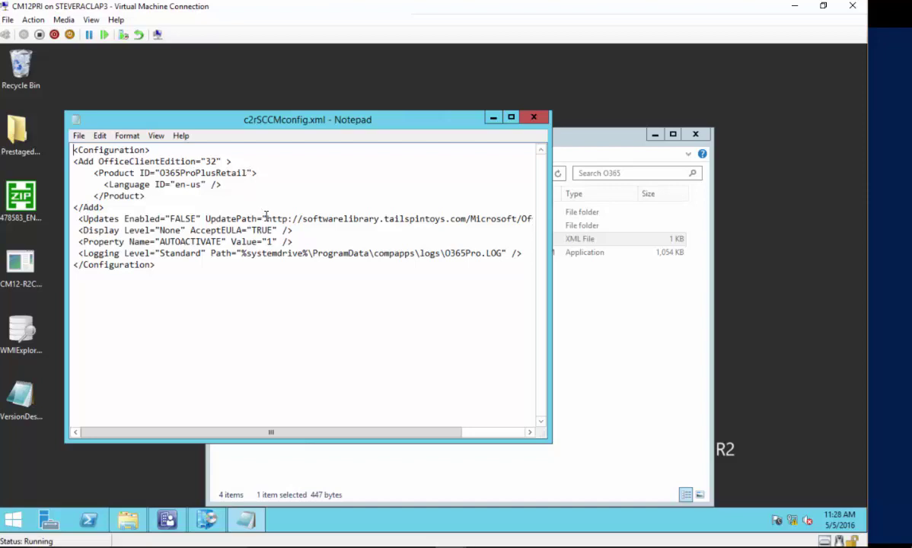
- Highlight the UpdatePath URL and the Updates Enabled value in the configuration file for review, and close the file without changes
left_click_drag(267, 218, 638, 227)
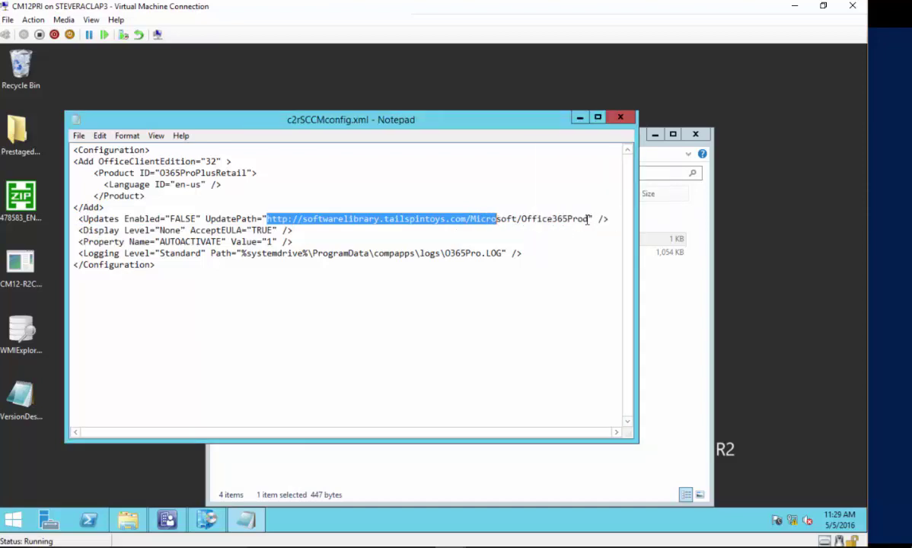
left_click(589, 218)
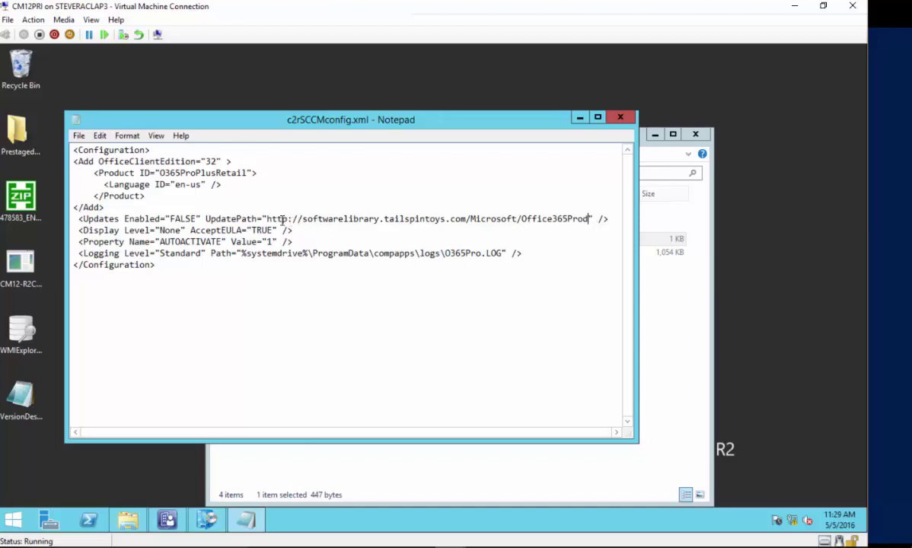
left_click_drag(266, 219, 589, 220)
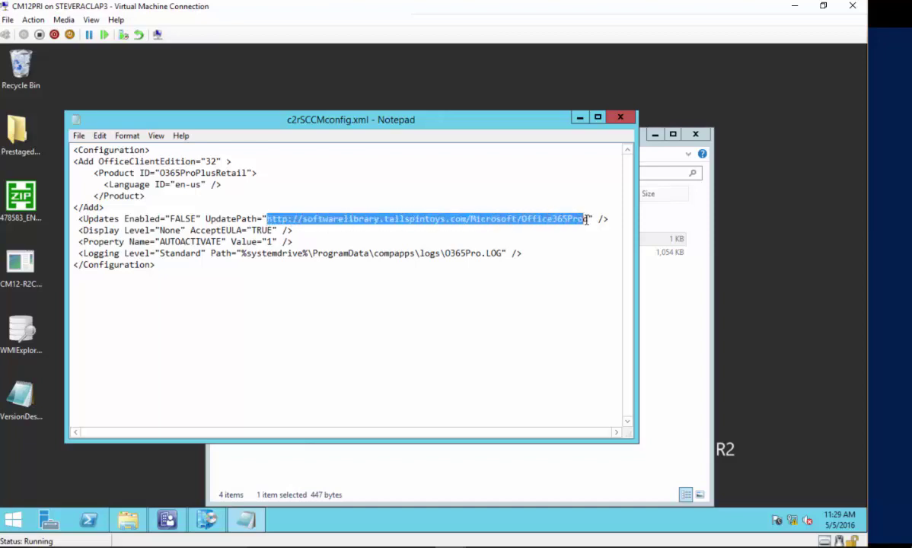
left_click(567, 174)
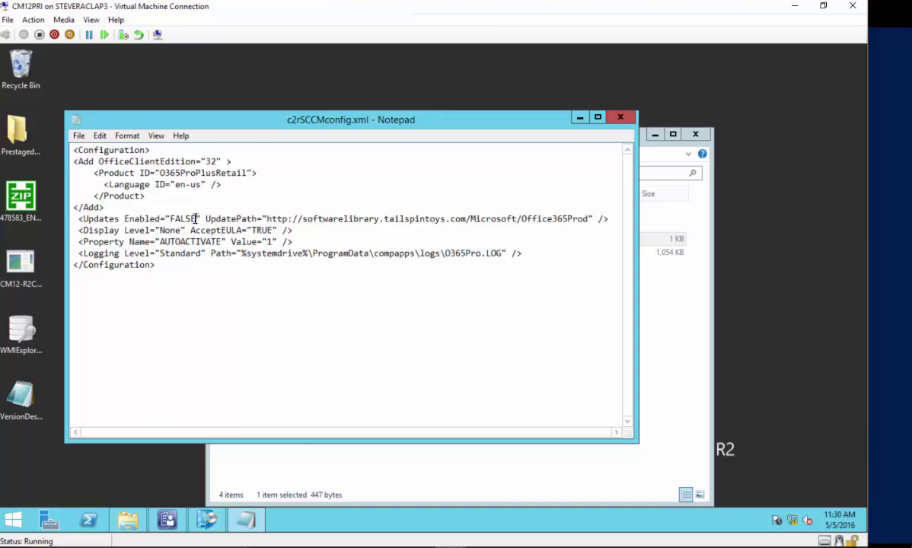
left_click_drag(195, 218, 170, 219)
left_click(620, 117)
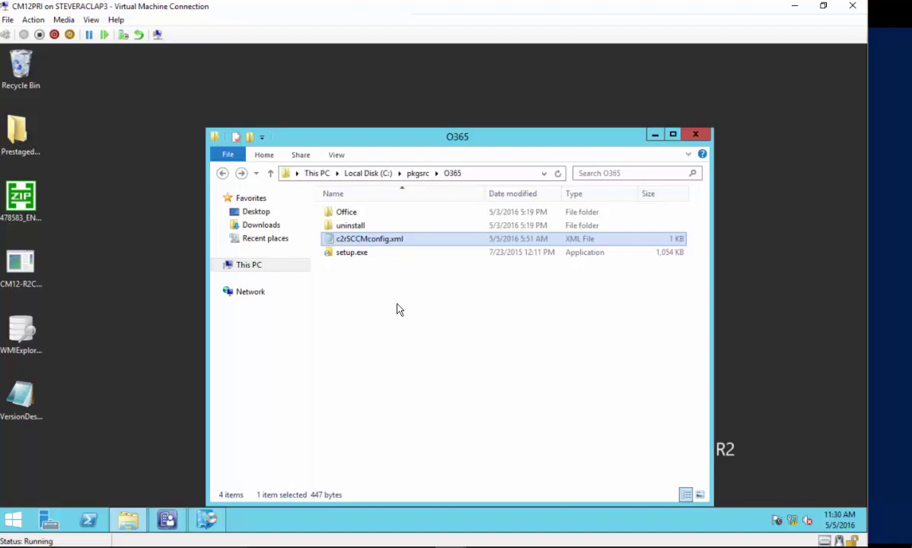
- Check the script in the uninstall folder, return to the O365 folder and close File Explorer
double_click(356, 228)
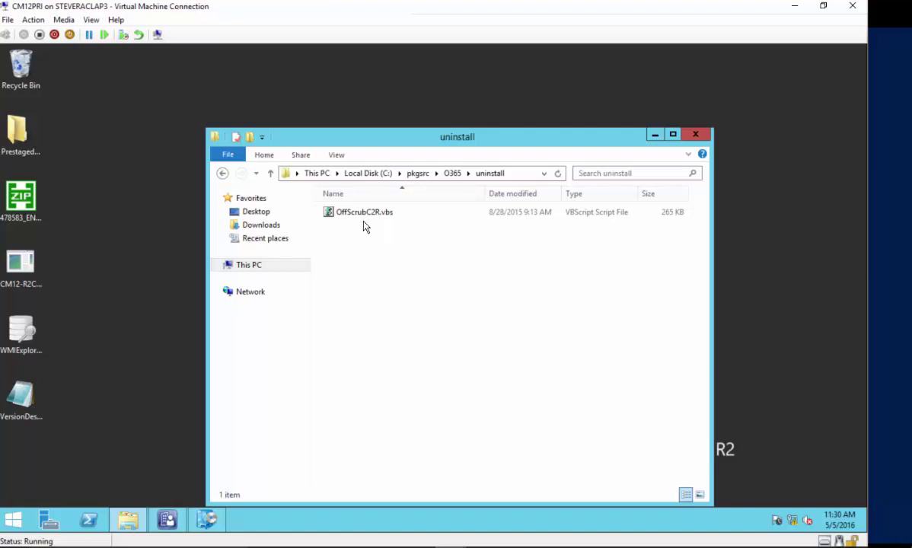
left_click(222, 173)
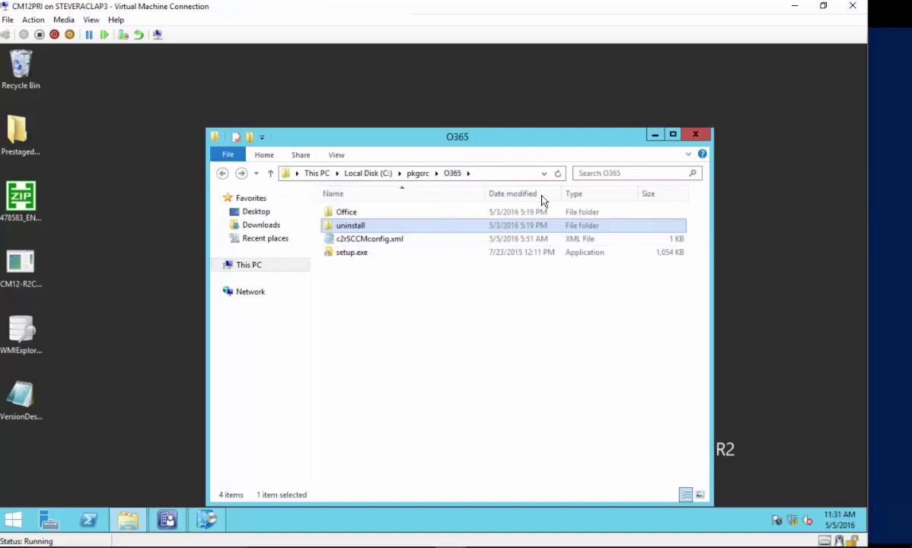
left_click(696, 134)
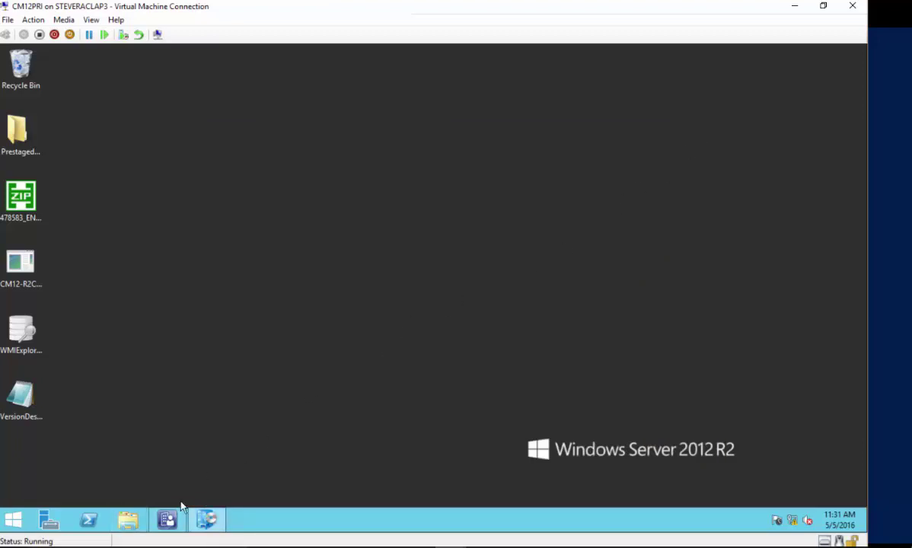
- Switch to the Configuration Manager console and select the Office 365 Professional Plus 2013 application in the Software Library's Applications list
mouse_move(171, 520)
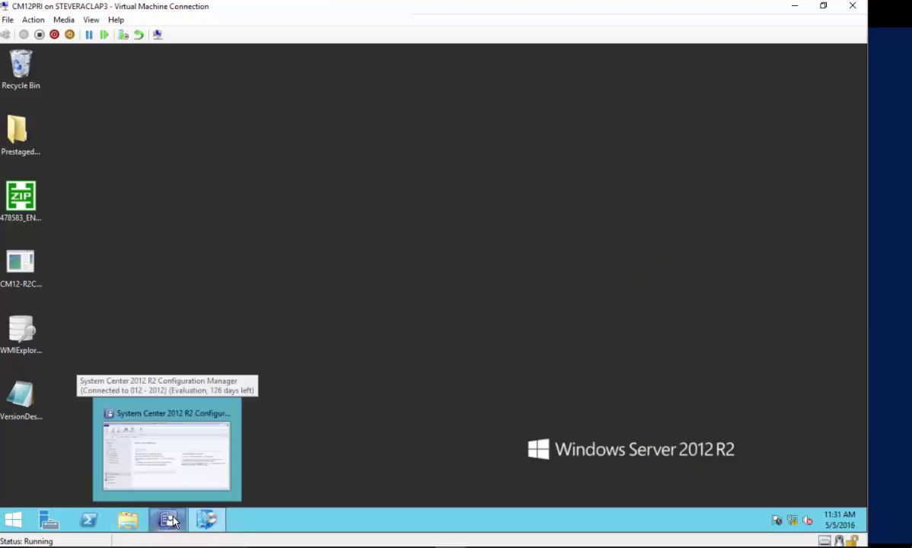
left_click(170, 520)
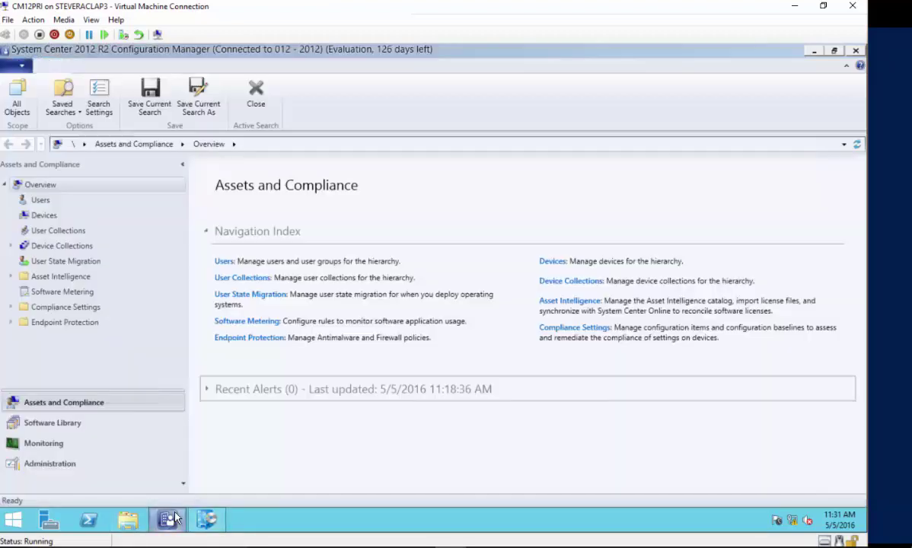
left_click(69, 419)
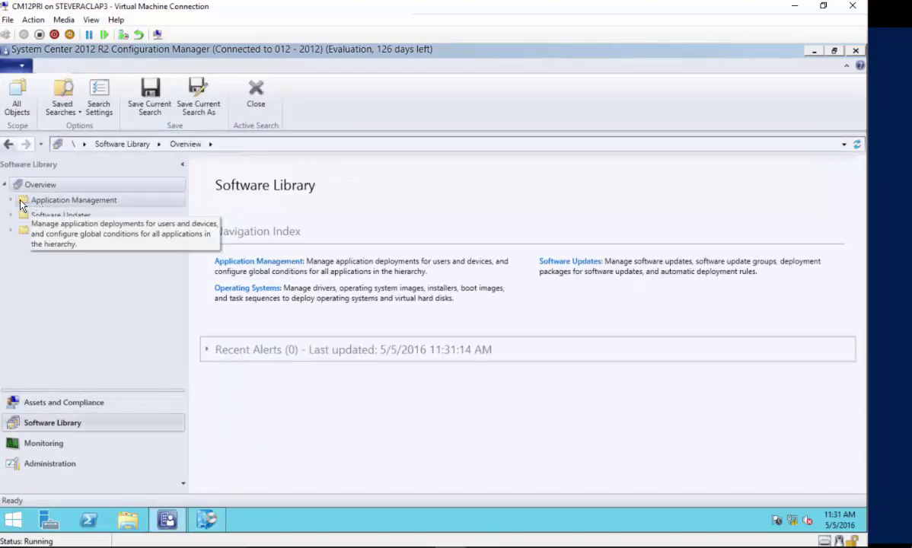
left_click(11, 200)
left_click(50, 218)
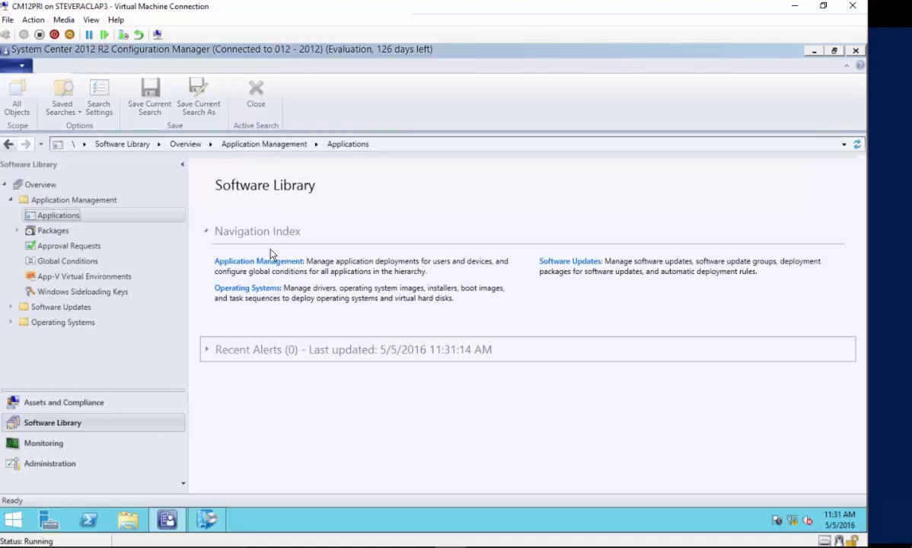
left_click(297, 231)
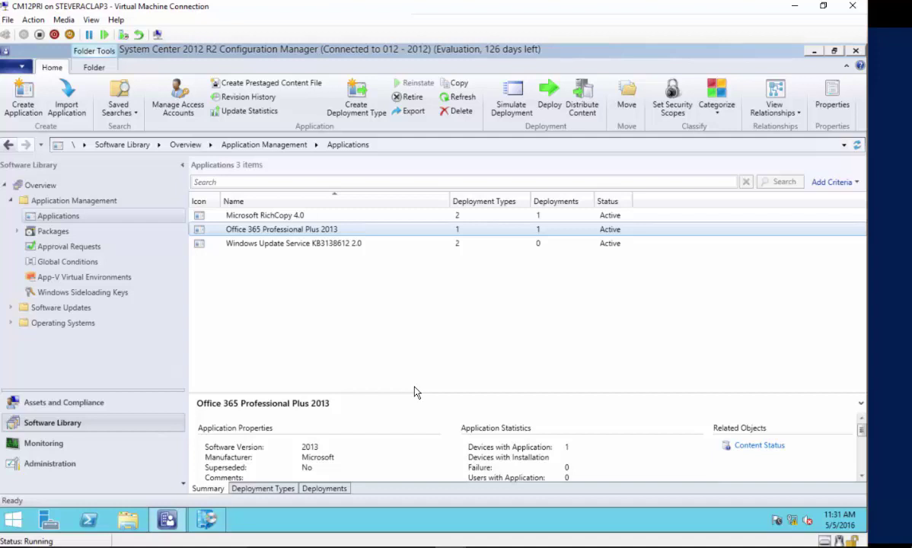
- Open the properties of Office 365 Professional Plus 2013 and review its pages through to the deployment types
right_click(293, 236)
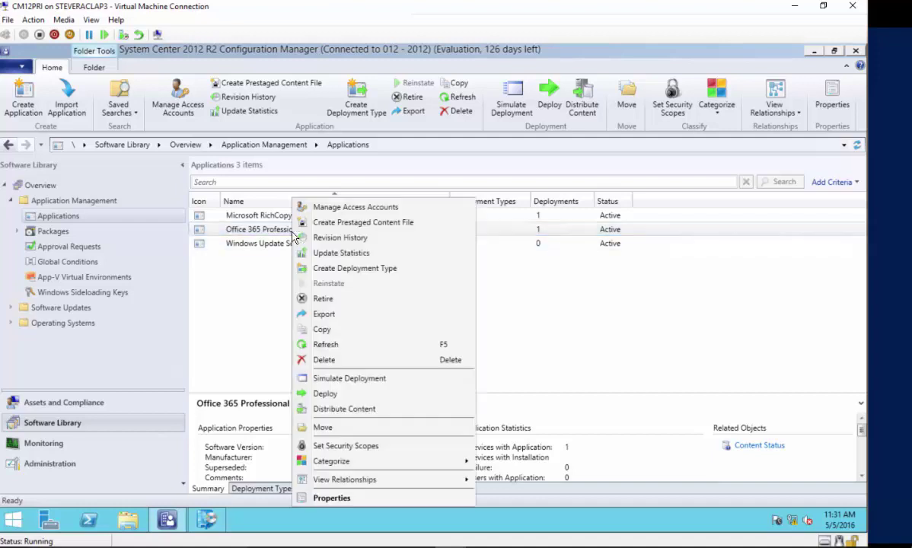
left_click(394, 499)
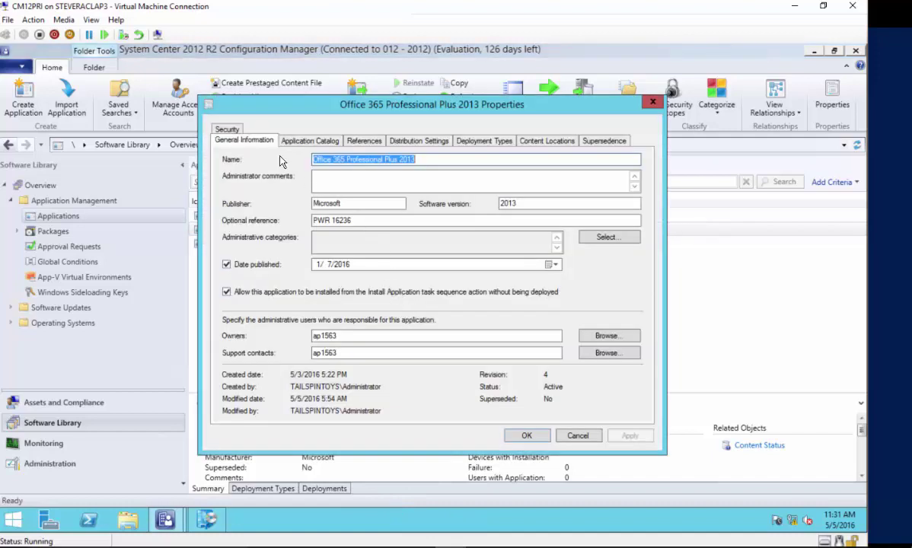
left_click(297, 144)
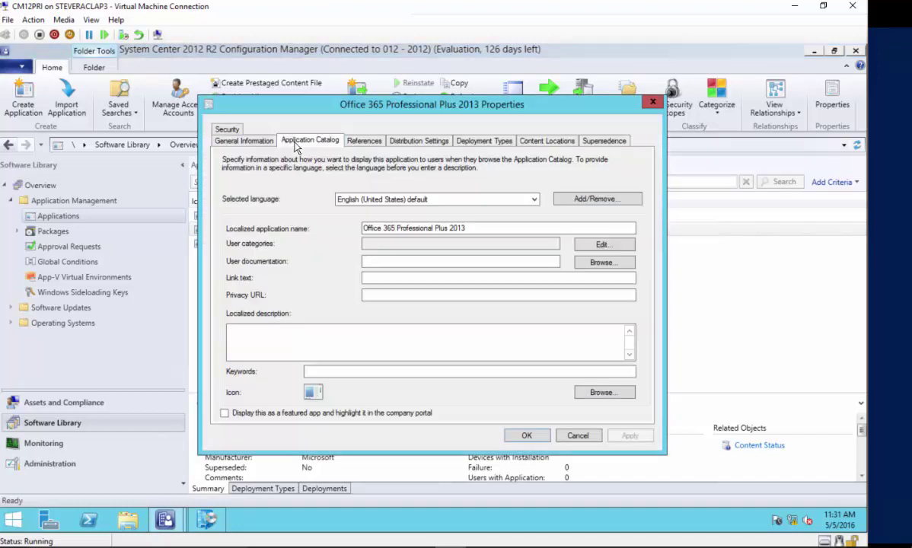
left_click(364, 141)
left_click(419, 141)
left_click(481, 143)
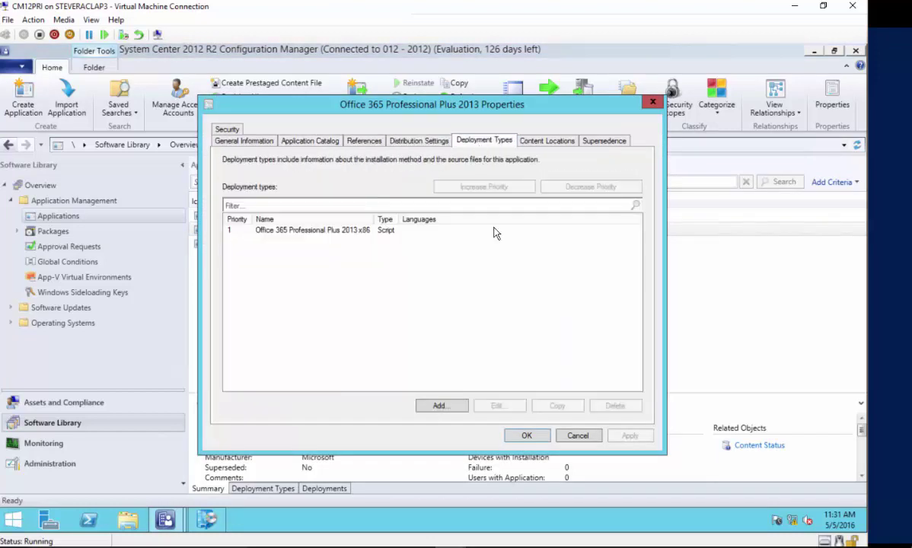
- Open the Office 365 Professional Plus 2013 x86 deployment type for editing and highlight its content location path
left_click(342, 231)
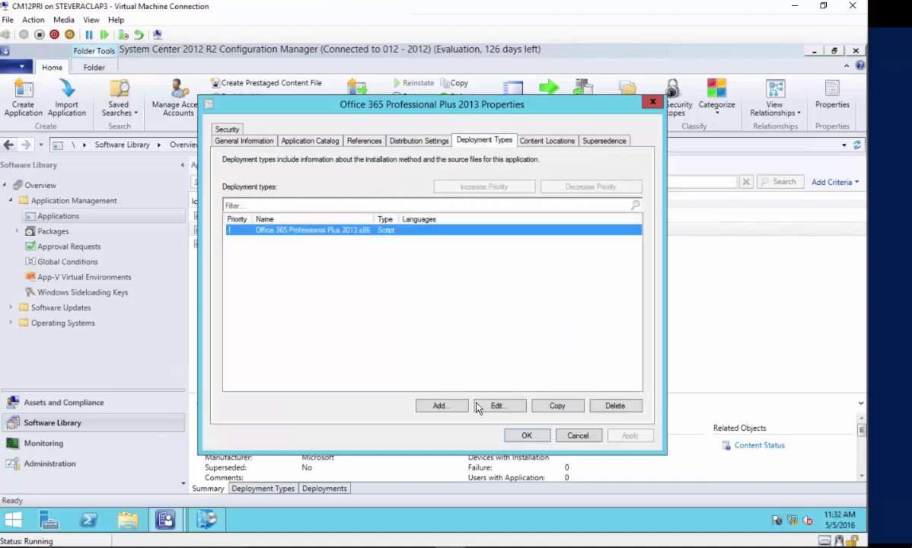
left_click(498, 407)
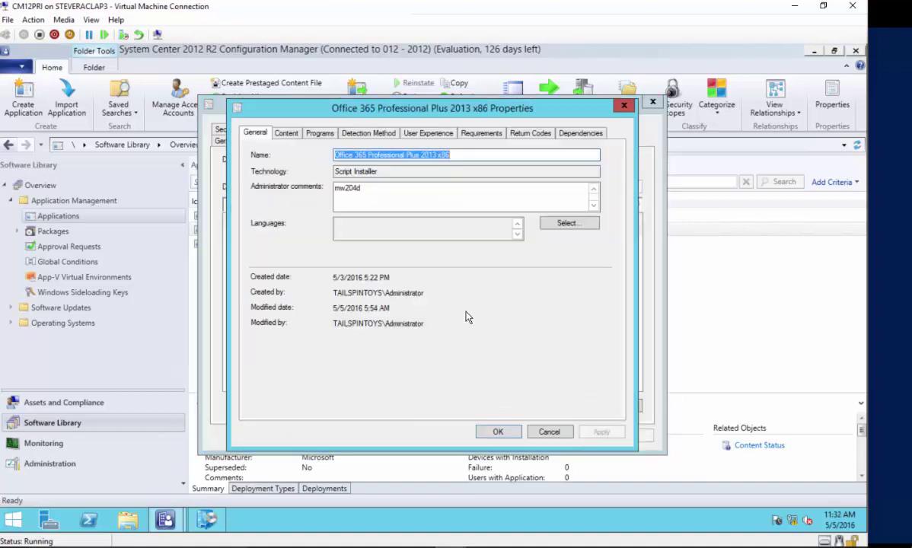
left_click(286, 133)
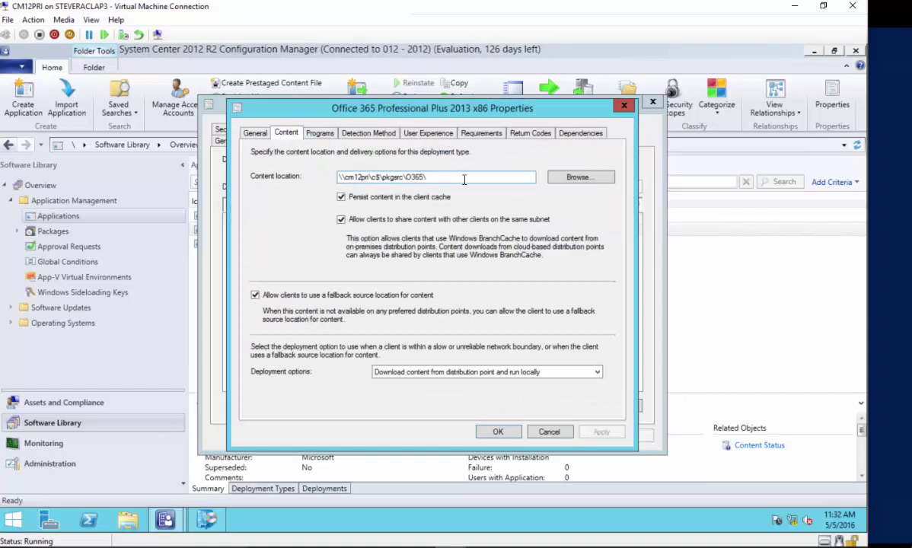
left_click_drag(428, 177, 383, 177)
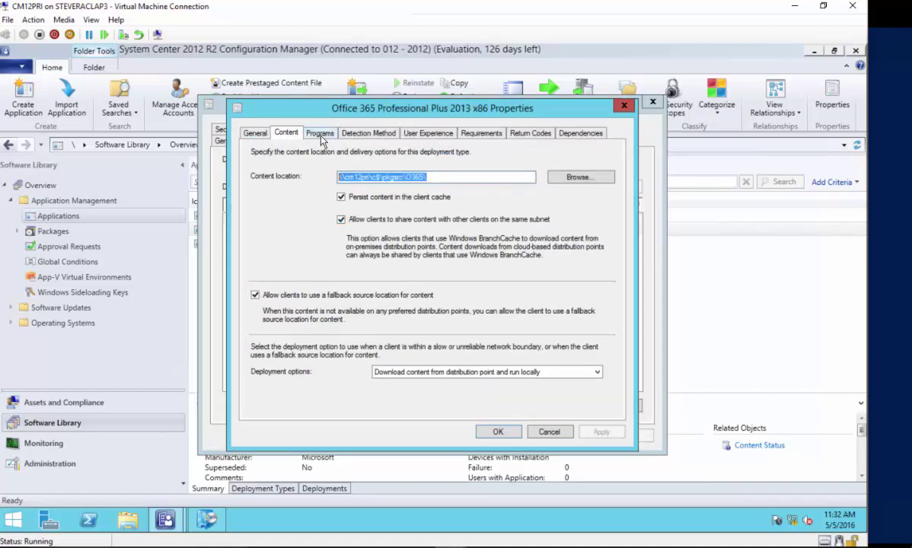
- Review the deployment type's installation and uninstall program command lines
left_click(326, 134)
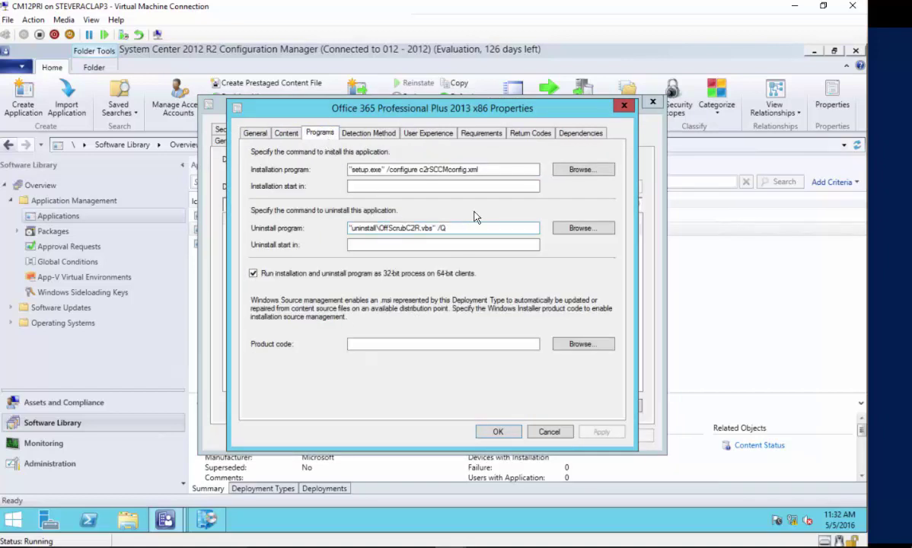
left_click(484, 169)
left_click_drag(474, 169, 342, 169)
left_click(486, 169)
left_click(469, 227)
- Review the deployment type's detection method and requirements, and close both properties dialogs without saving changes
left_click(367, 134)
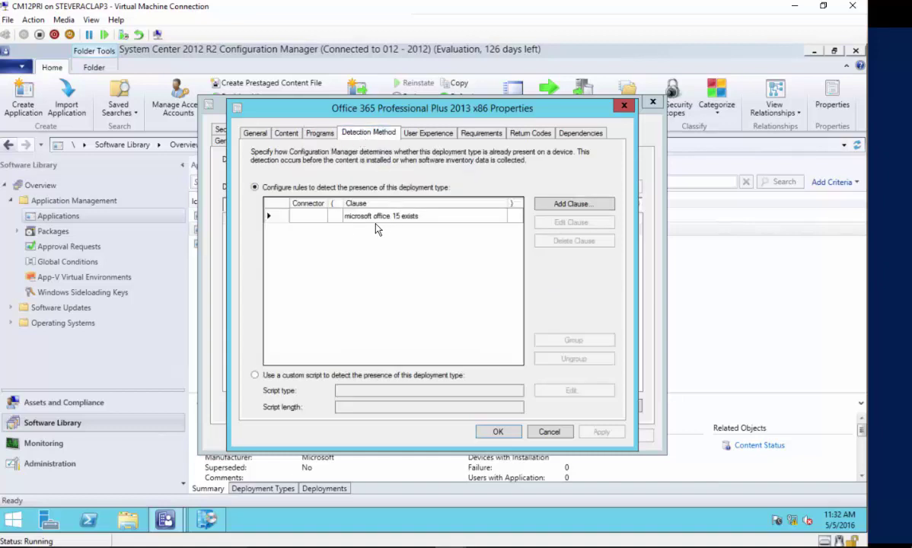
left_click(473, 133)
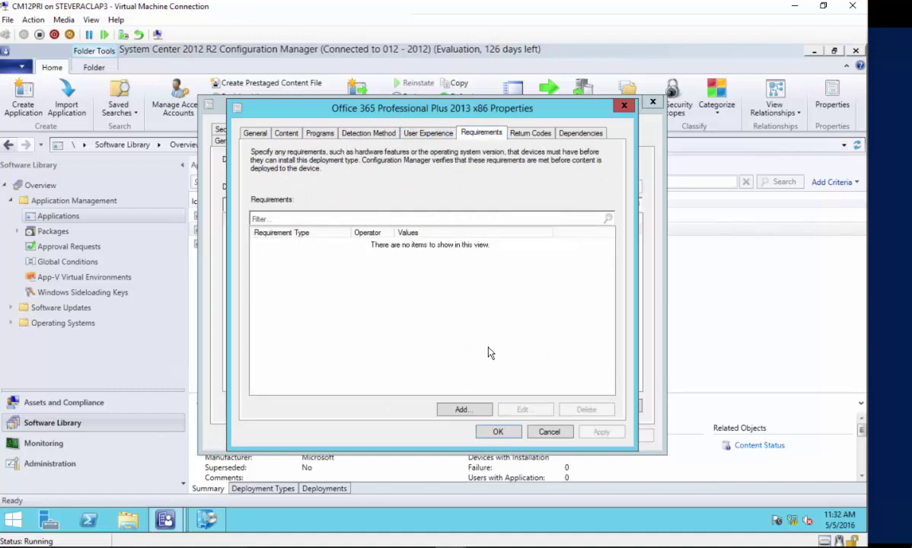
left_click(544, 435)
left_click(537, 440)
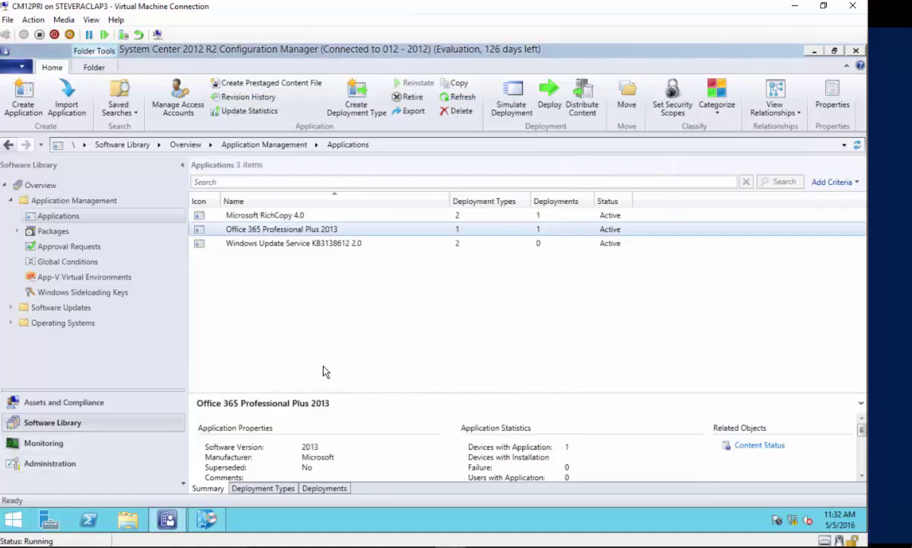
- Search the server's installed apps for Word and launch Word 2013
left_click(18, 518)
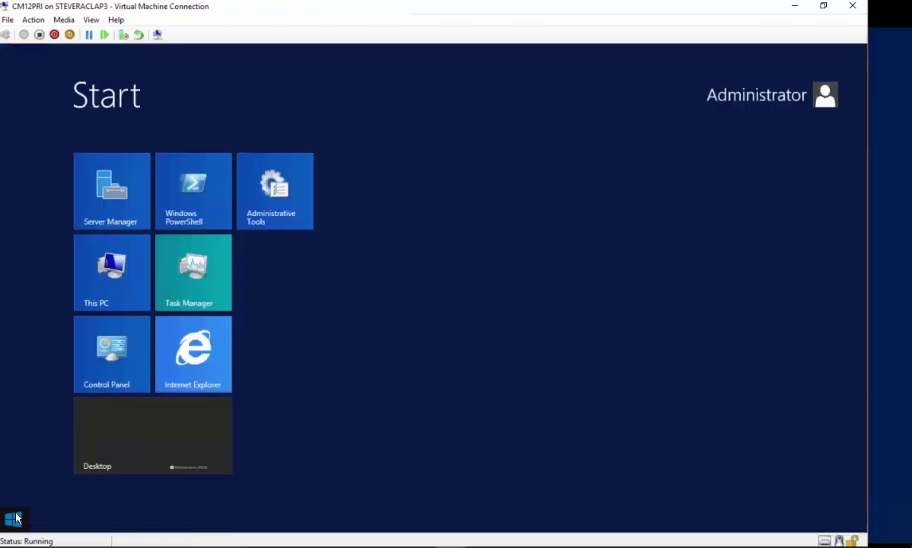
key("super+q")
type("wor")
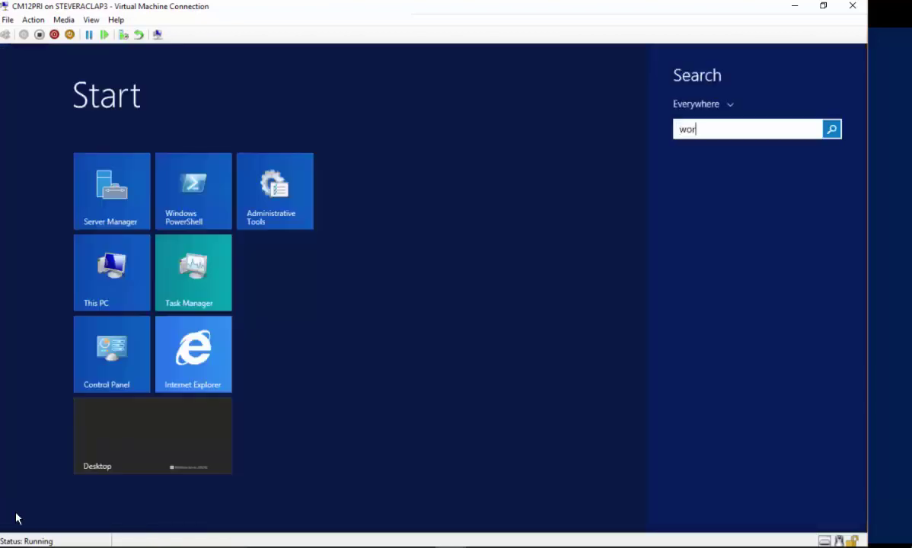
type("dPad")
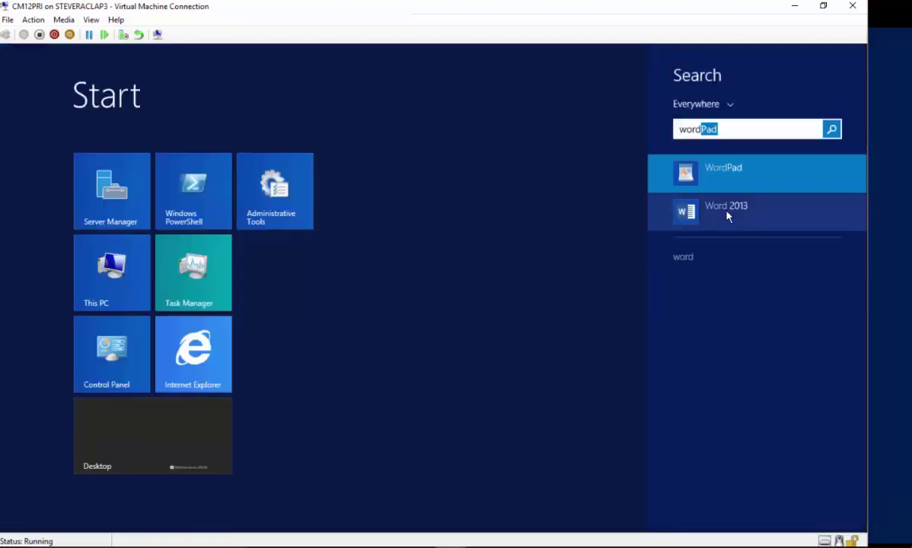
left_click(727, 213)
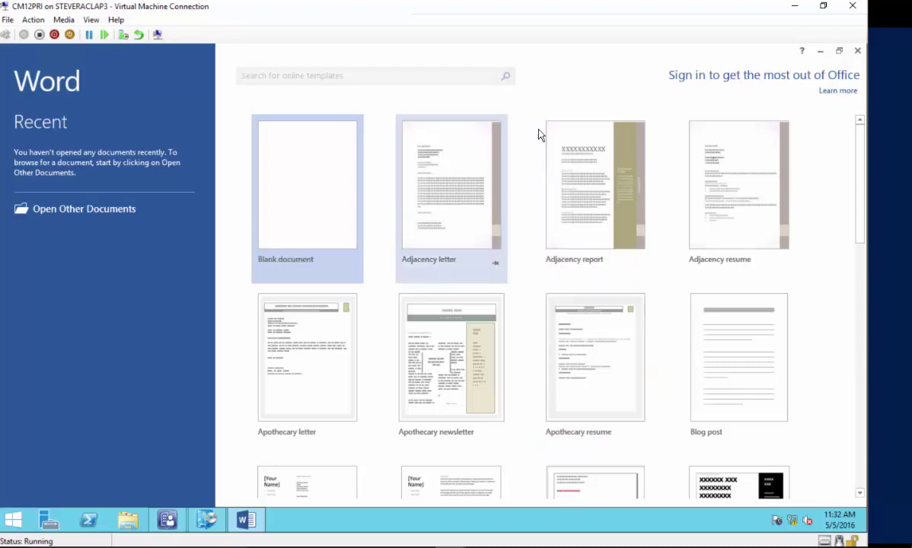
- Close Word and launch Registry Editor on the server by running regedt32
left_click(856, 51)
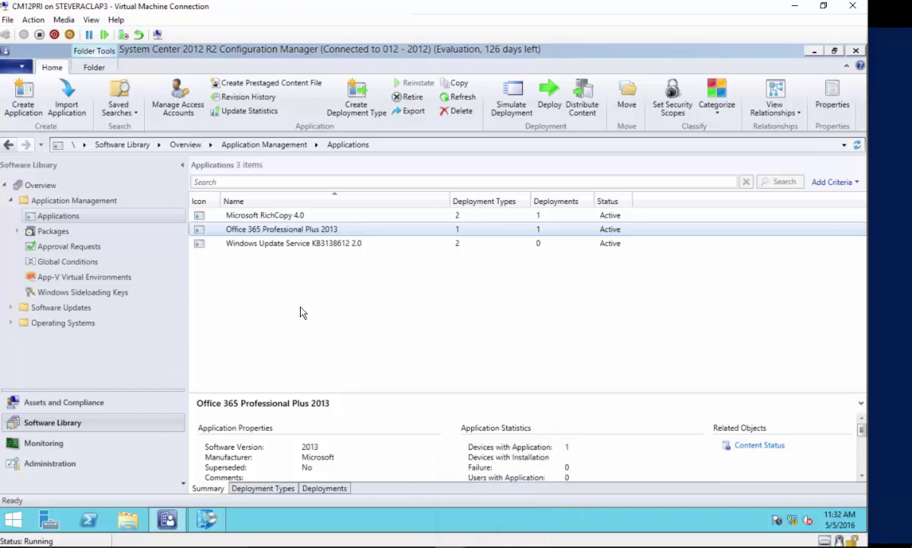
right_click(13, 520)
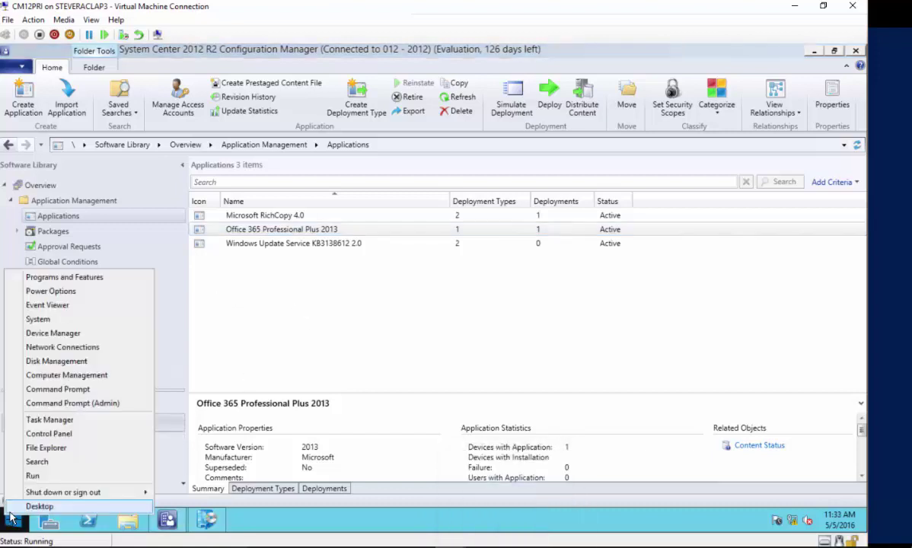
left_click(41, 480)
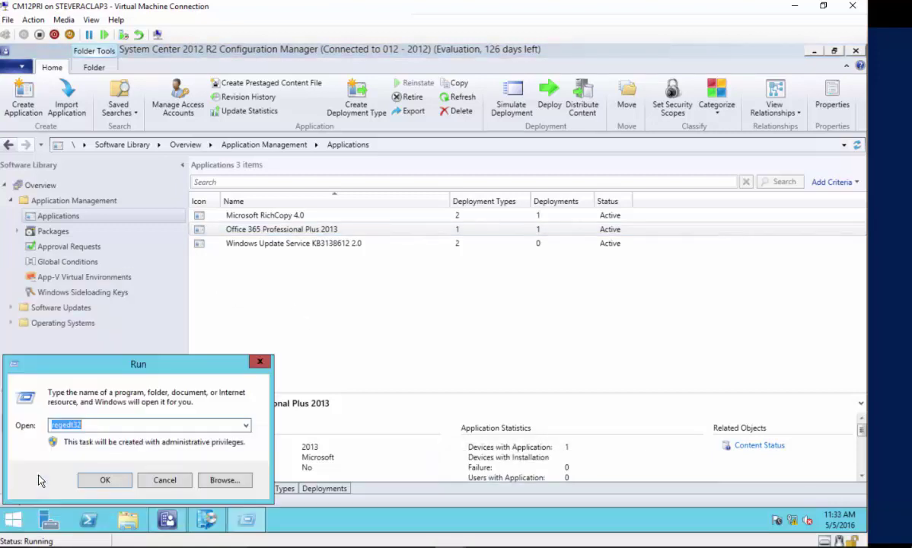
type("regedt32")
key("Return")
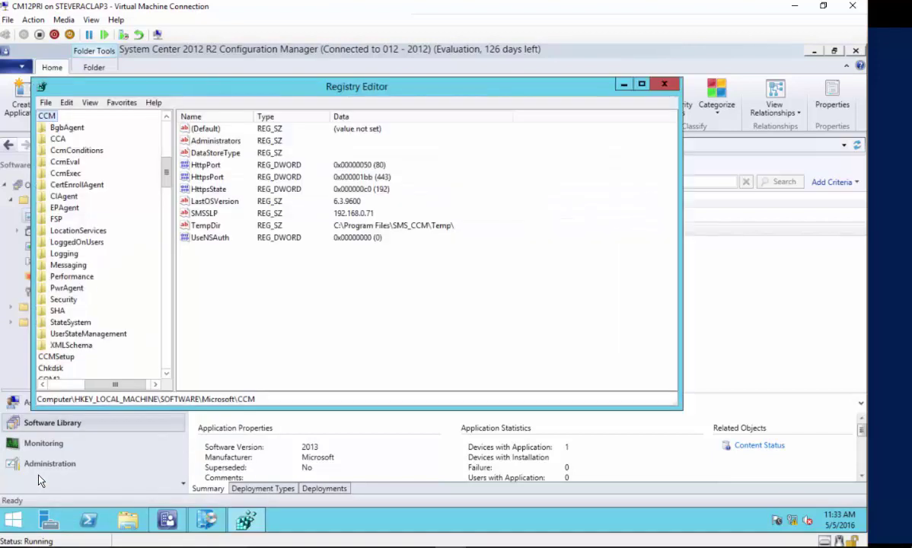
- Navigate the registry to HKEY_LOCAL_MACHINE\SOFTWARE\Microsoft\Office\15.0\ClickToRun\Configuration to show its values
left_click(58, 357)
key("o")
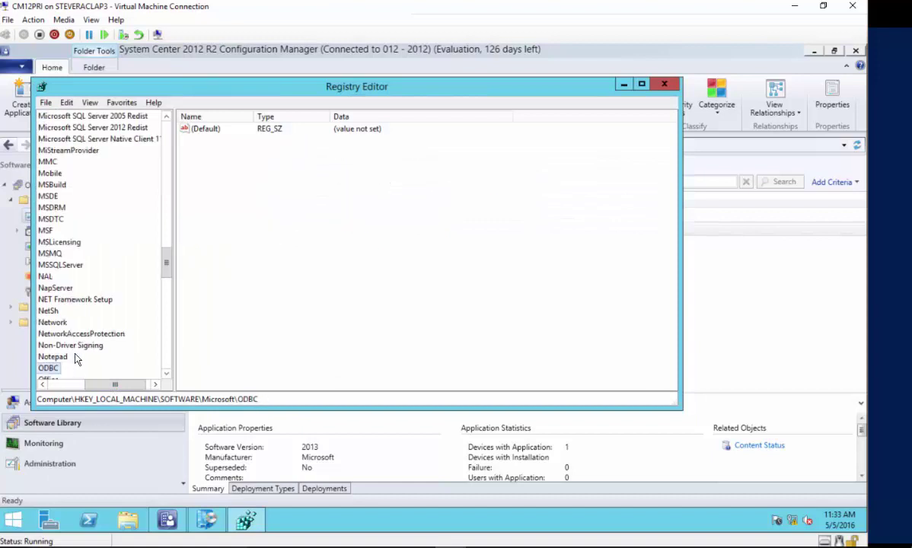
scroll(72, 335, "down", 3)
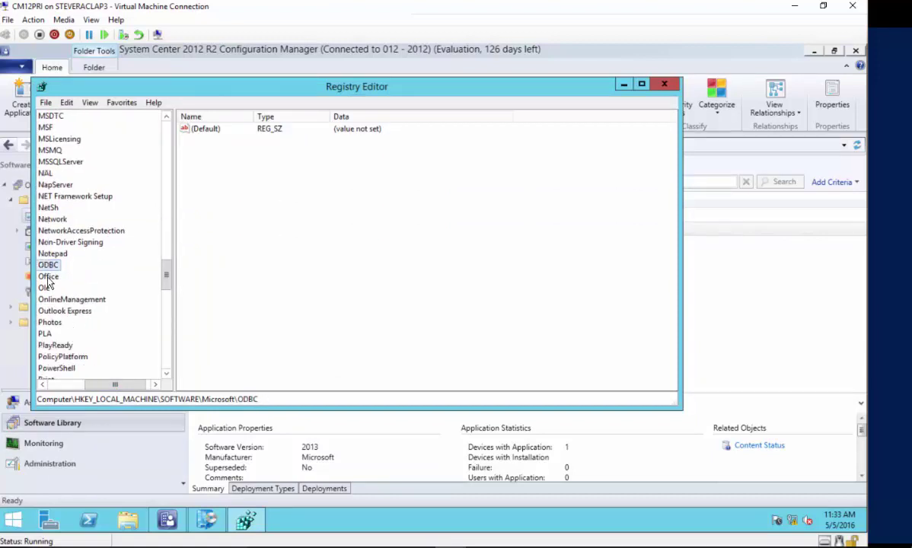
double_click(48, 277)
double_click(53, 289)
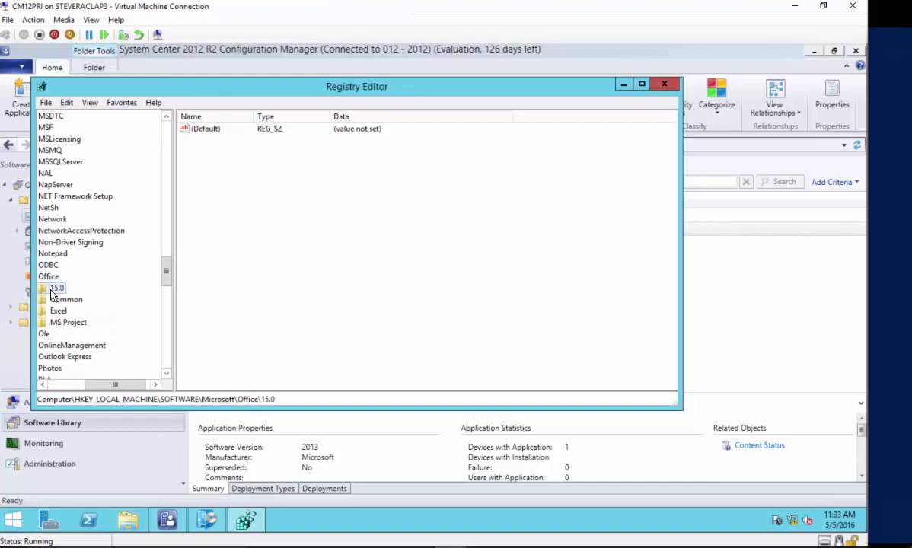
double_click(69, 300)
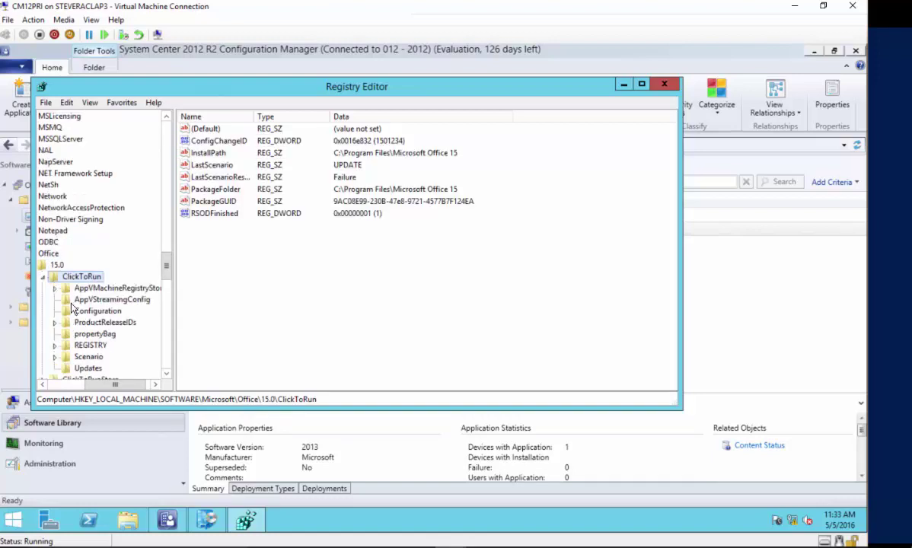
left_click(84, 311)
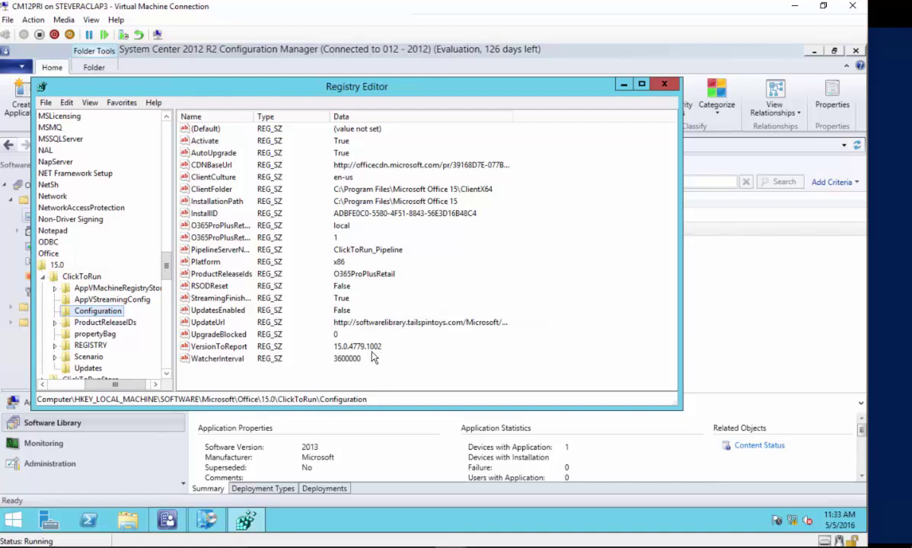
- Examine the CDNBaseUrl and UpdateUrl values of the Click-to-Run configuration, and minimize Registry Editor
left_click(204, 162)
left_click(320, 164)
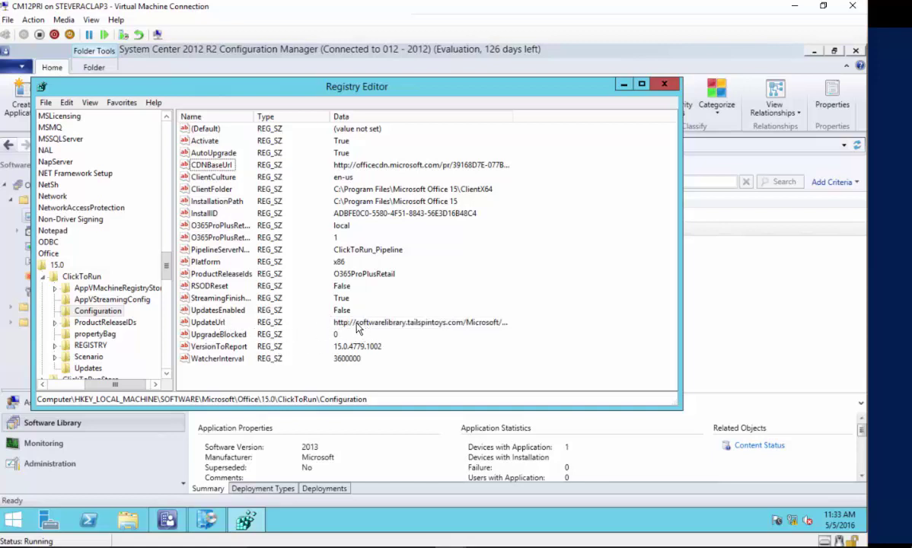
left_click(207, 322)
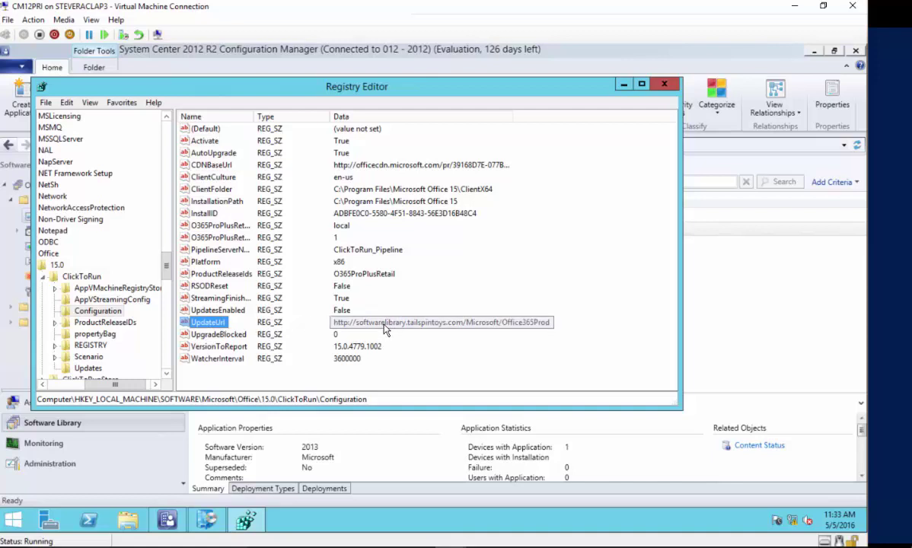
left_click(623, 84)
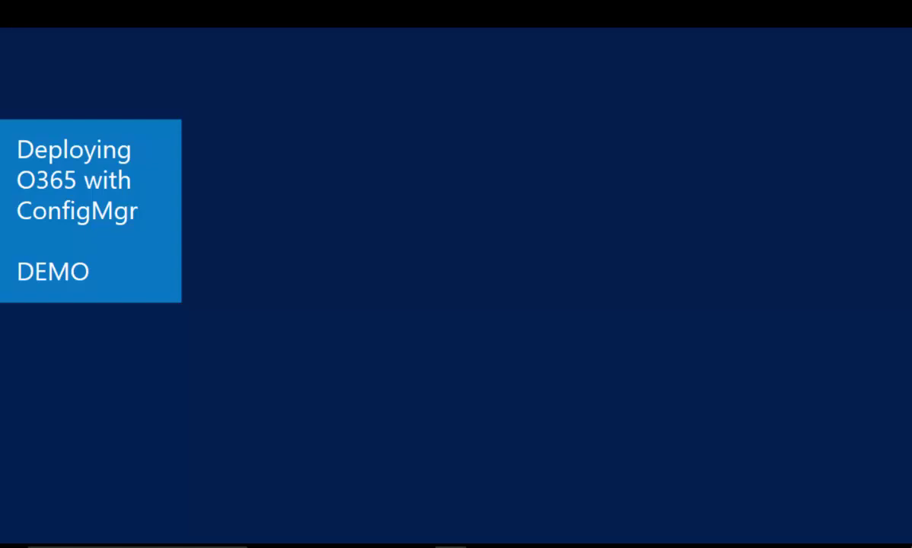
left_click(456, 315)
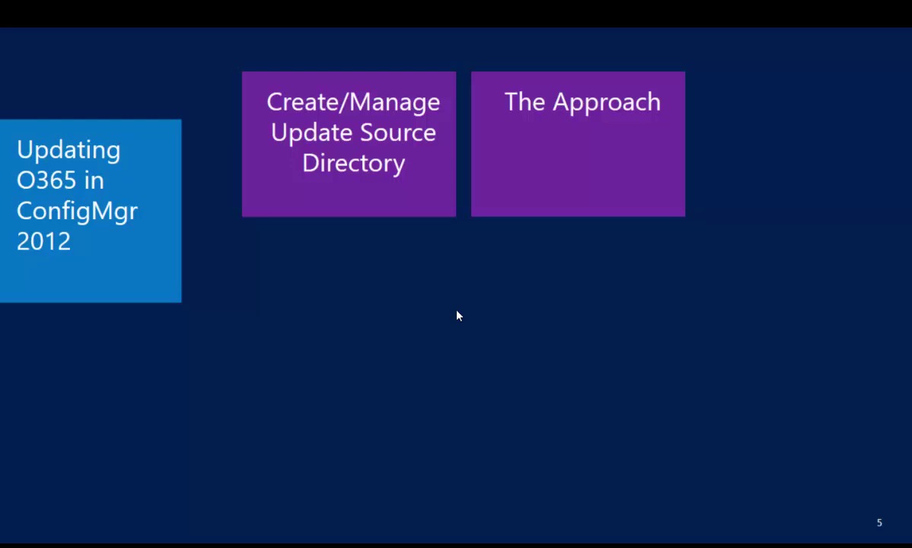
left_click(345, 362)
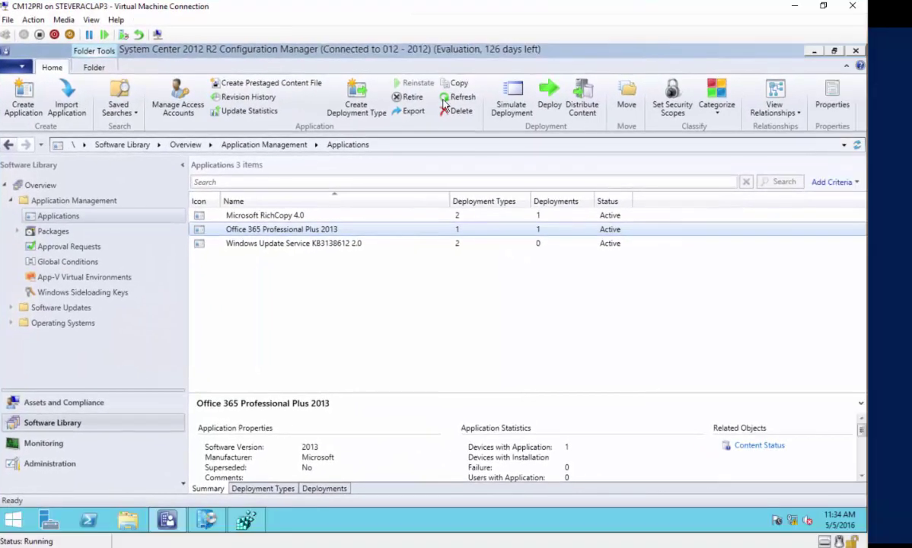
- Browse to C:\pkgsrc in File Explorer, point out the O365 and o365 update folders, and open o365 update
left_click(130, 520)
double_click(533, 346)
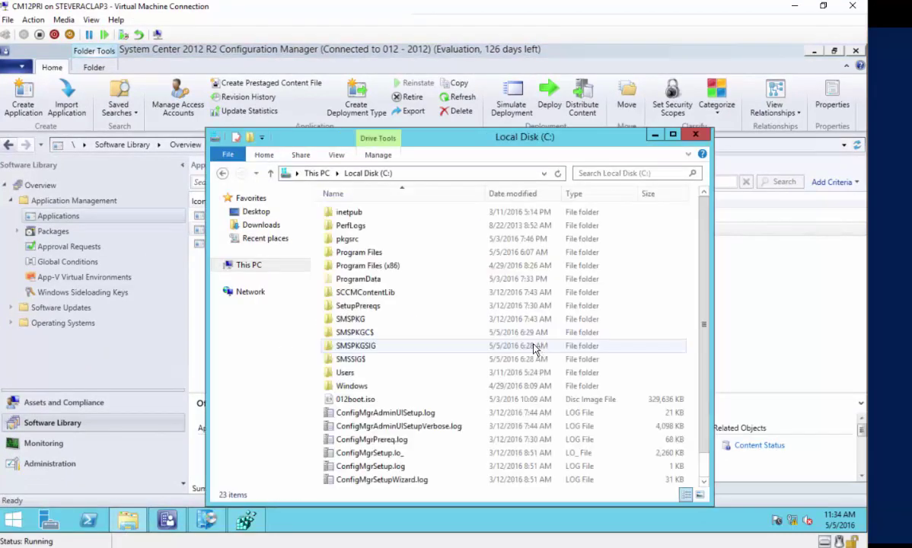
double_click(342, 240)
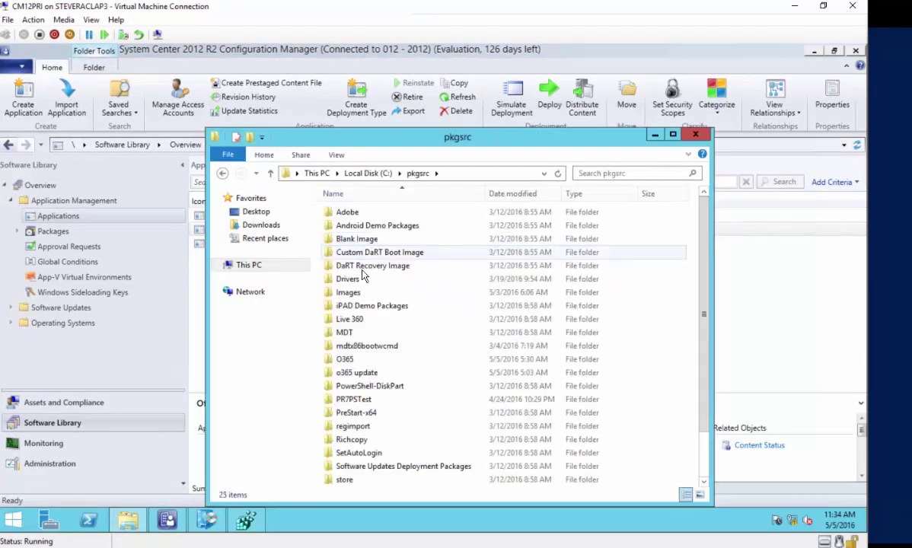
left_click(346, 361)
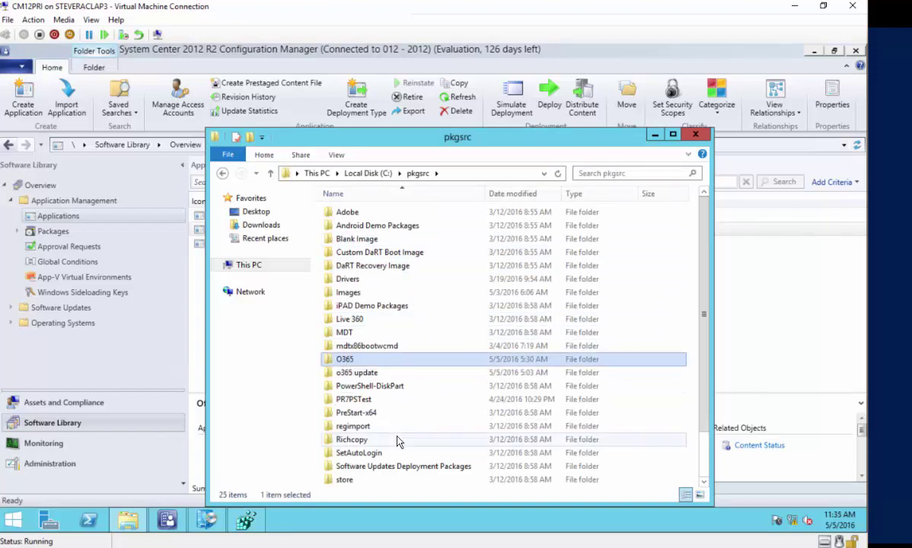
left_click(367, 373)
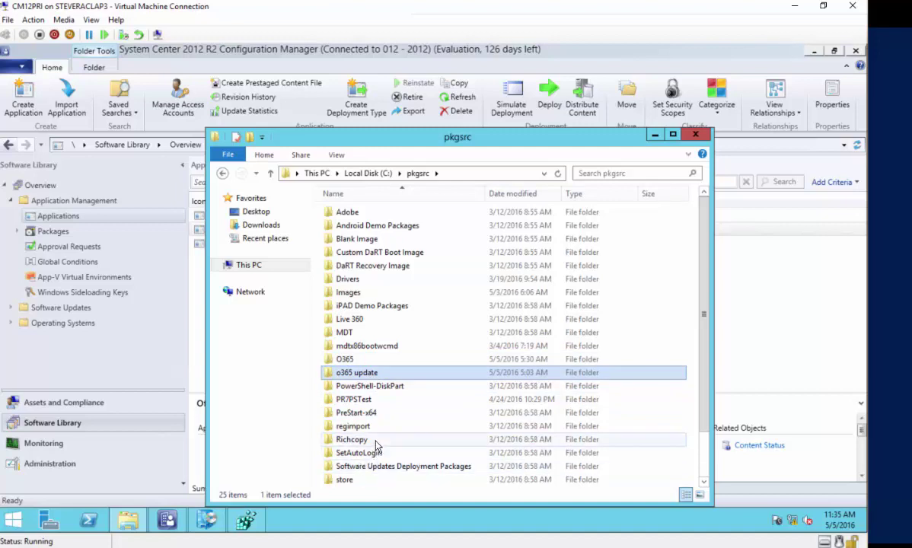
mouse_move(376, 447)
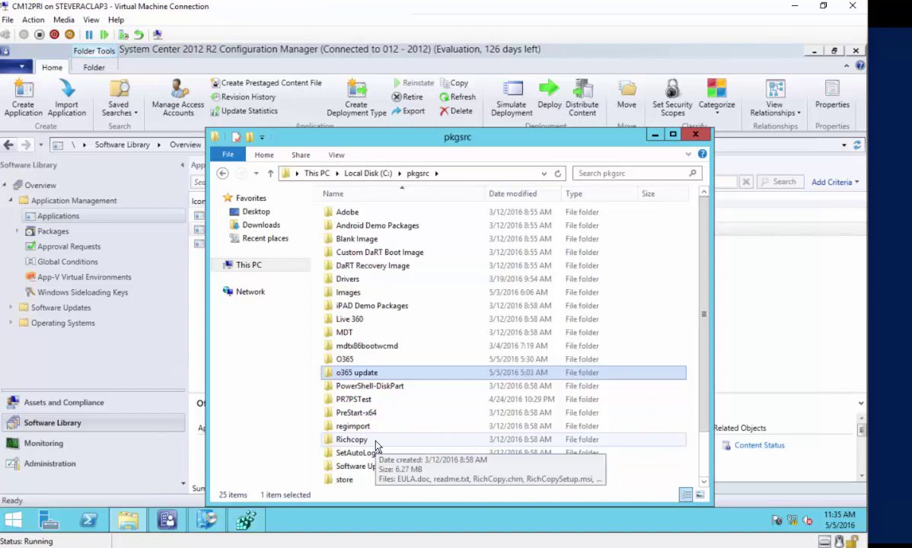
double_click(372, 373)
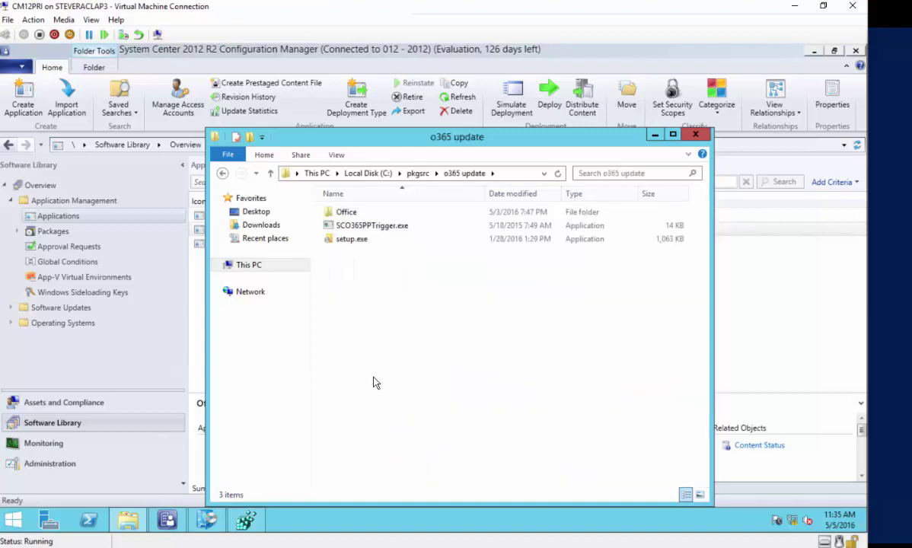
- Point out SCO365PPTrigger.exe, open the update source's Office\Data folder and move its window aside for comparison
double_click(342, 228)
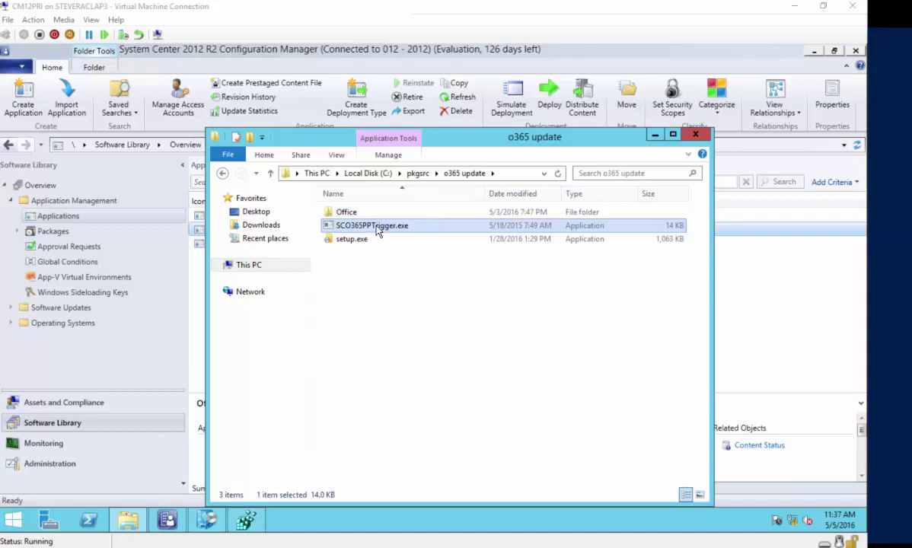
double_click(345, 212)
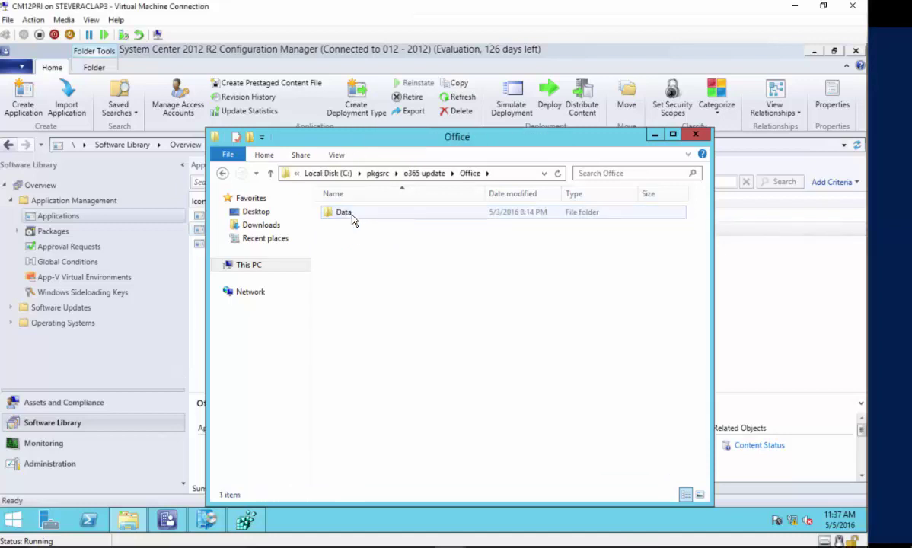
double_click(351, 217)
left_click_drag(406, 137, 593, 76)
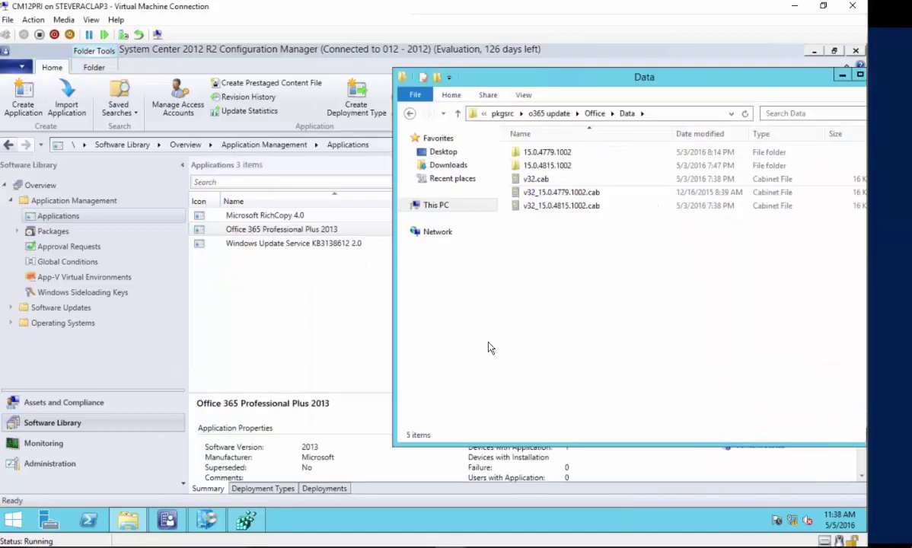
- Open a second File Explorer window at C:\pkgsrc\O365\Office\Data
right_click(137, 523)
left_click(125, 448)
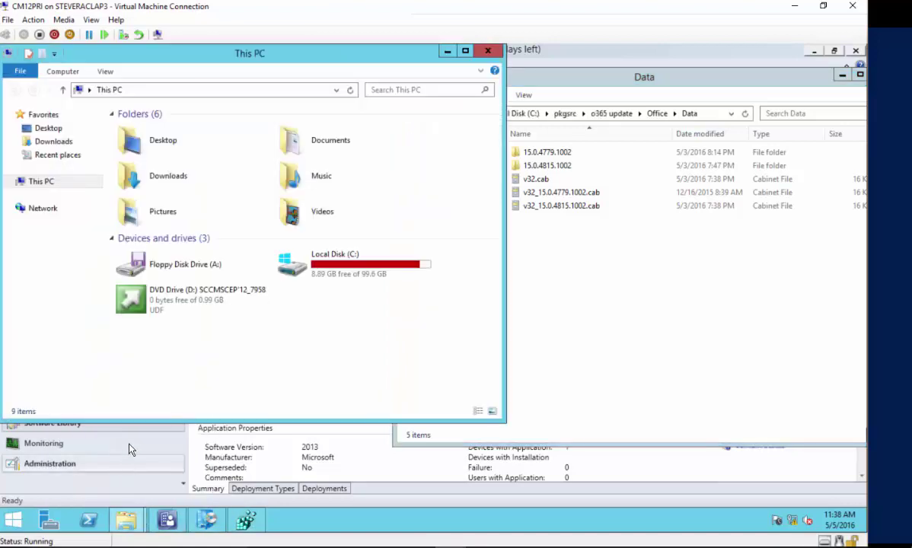
double_click(293, 263)
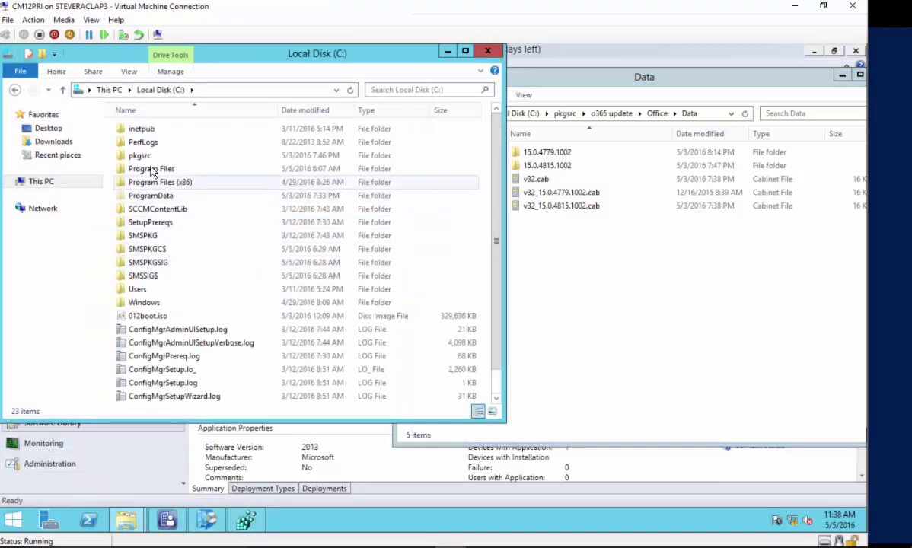
double_click(141, 155)
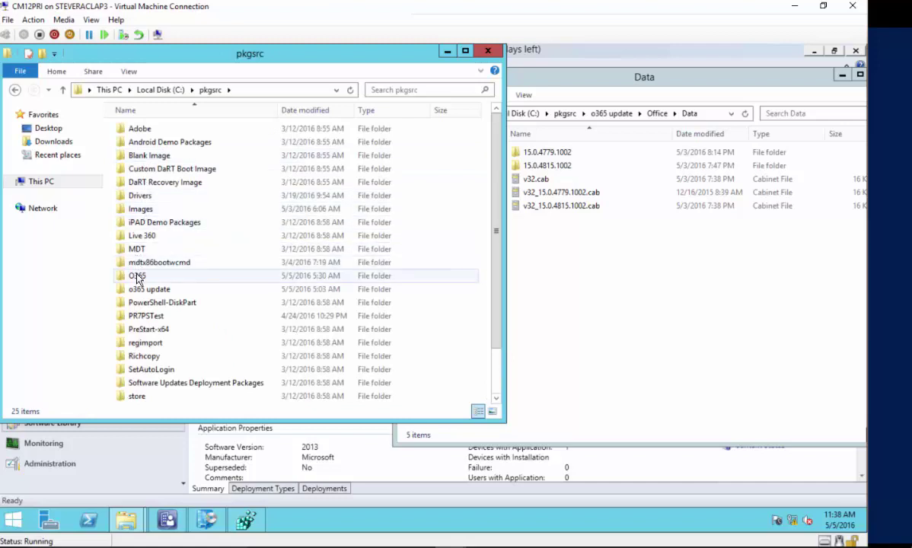
double_click(137, 278)
double_click(136, 129)
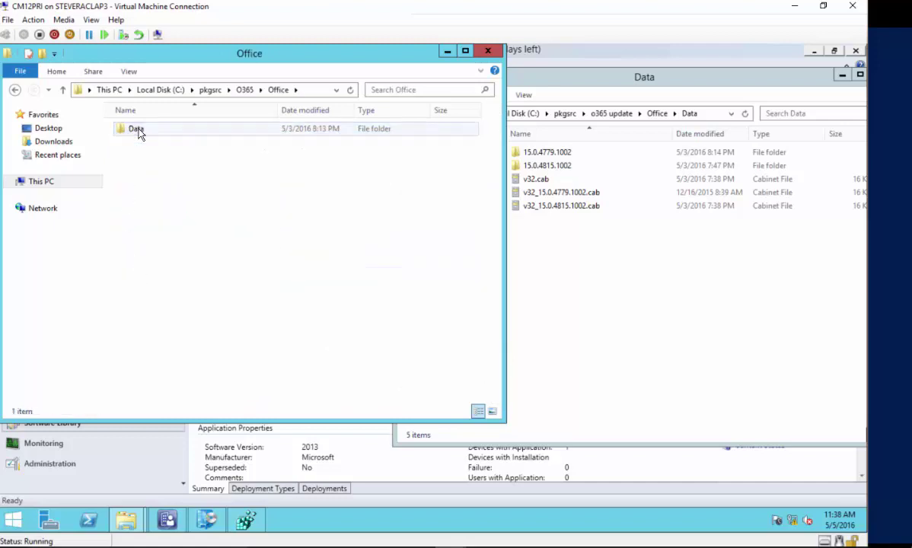
double_click(138, 129)
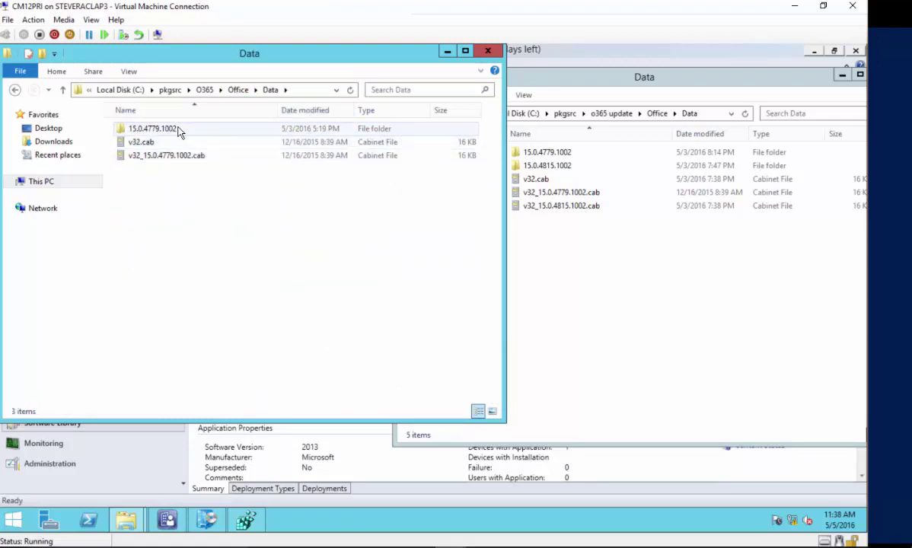
- Compare the version folders and v32.cab in the O365 and o365 update Data folders, and close both windows
left_click(154, 131)
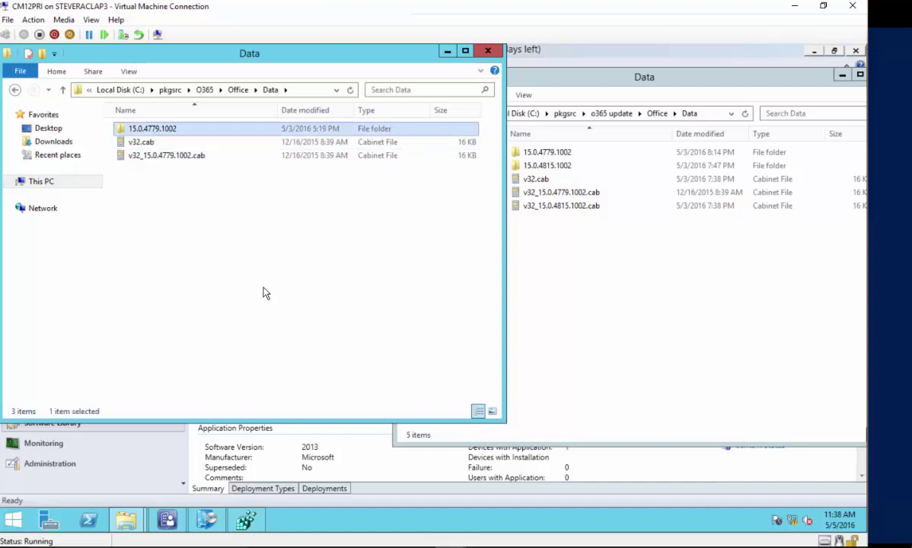
left_click(548, 154)
left_click(545, 165)
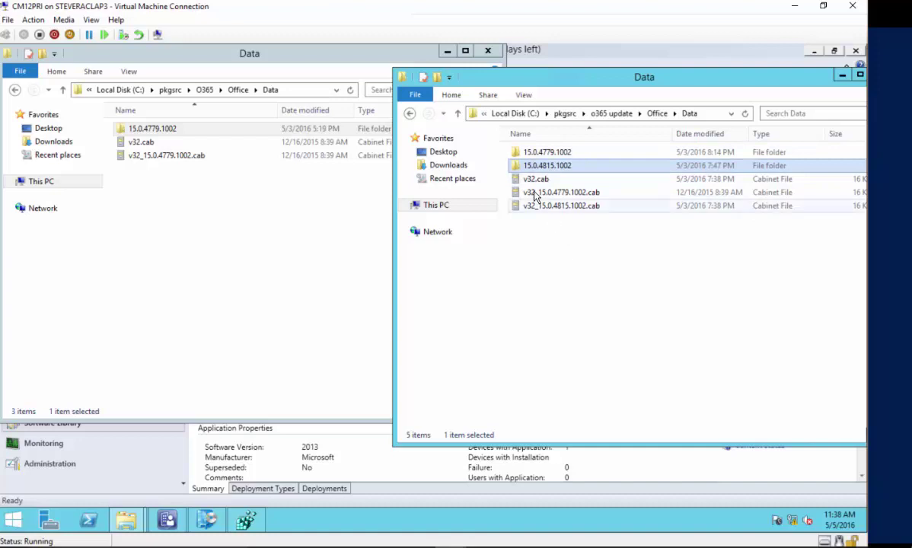
left_click(533, 180)
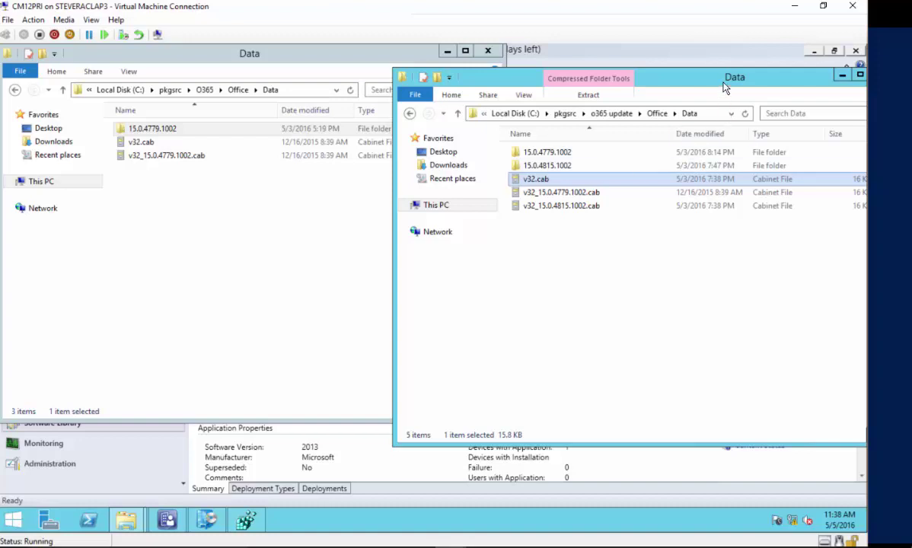
left_click_drag(709, 83, 599, 85)
left_click(761, 74)
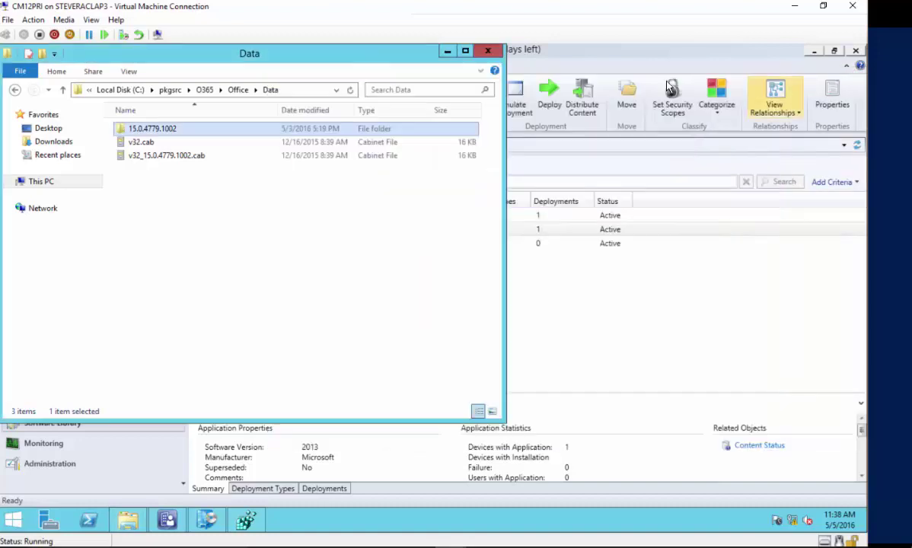
left_click(488, 51)
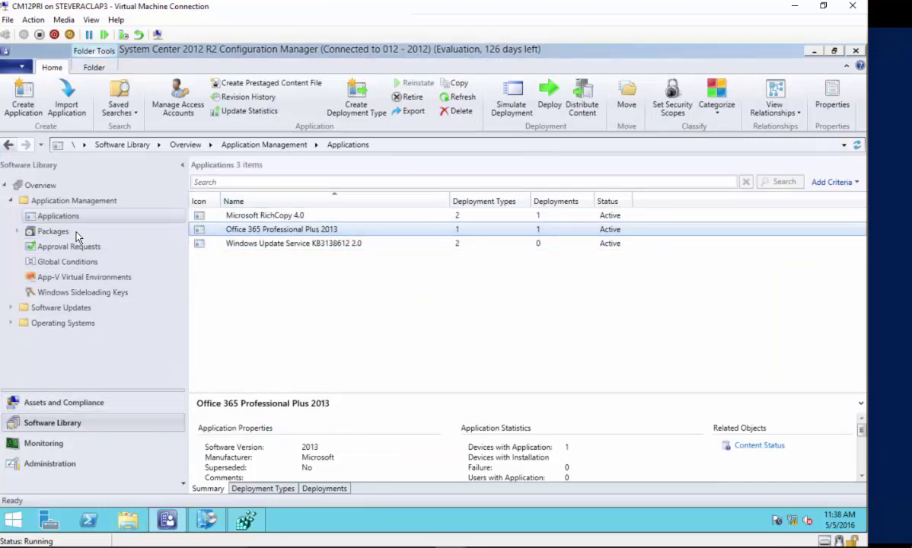
- Show the Software Library's packages and select the O356 Upgrade Package
left_click(53, 232)
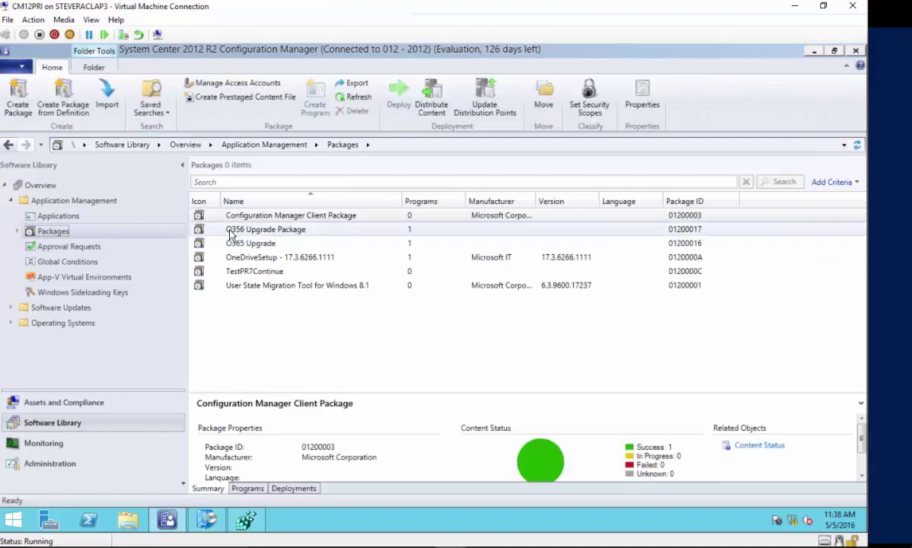
left_click(268, 236)
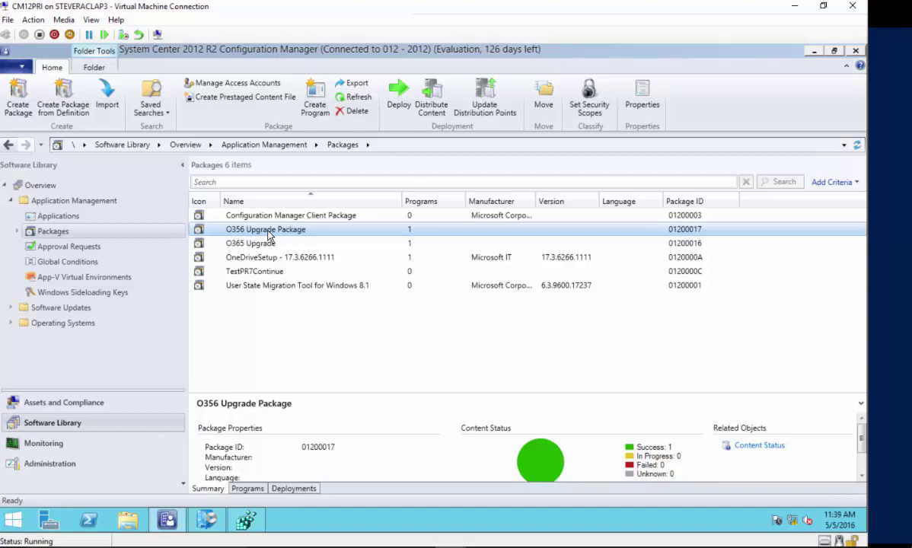
- Review the general, requirements and environment settings of the upgrade package's O365 Update Program, and close its properties without changes
right_click(268, 236)
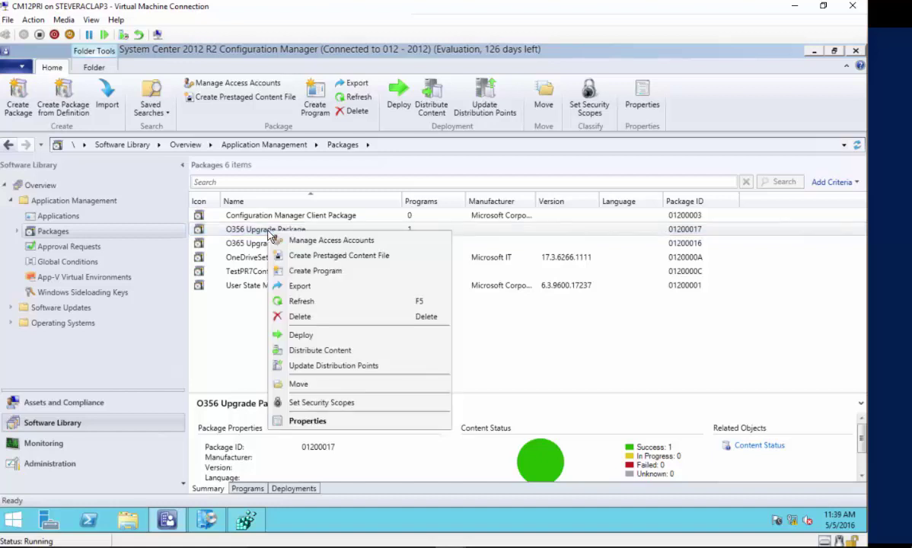
left_click(328, 423)
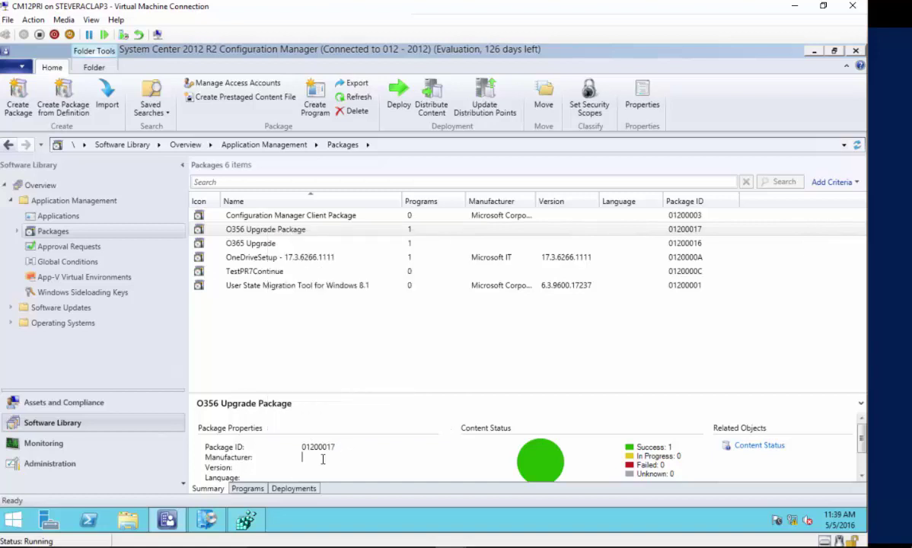
left_click(265, 488)
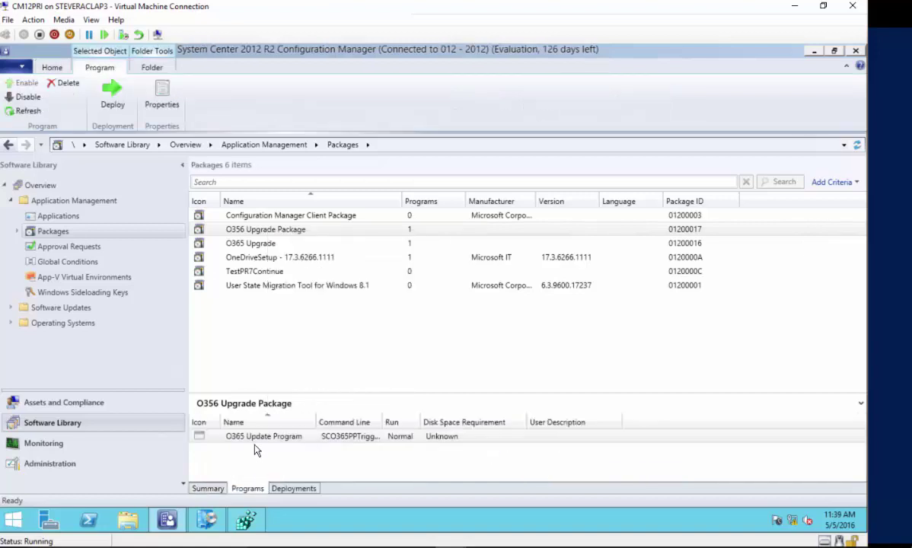
right_click(245, 436)
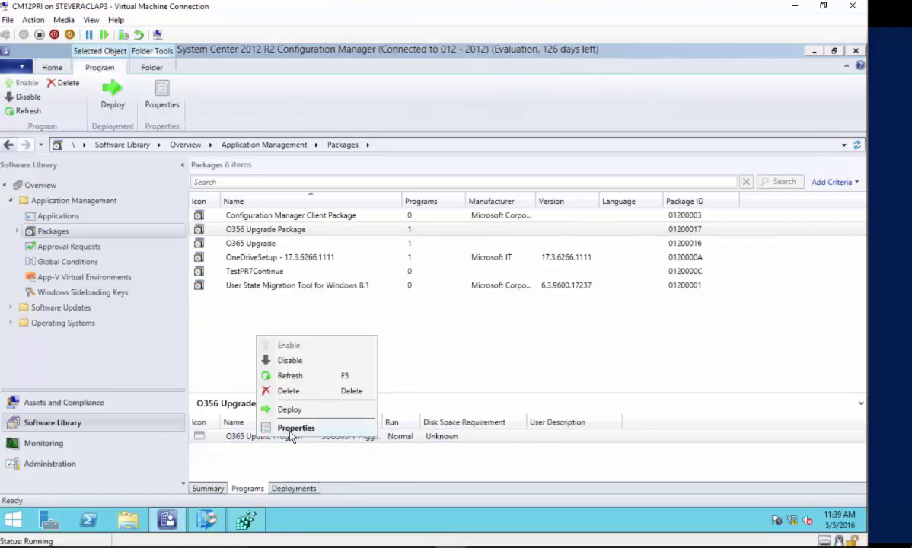
left_click(289, 427)
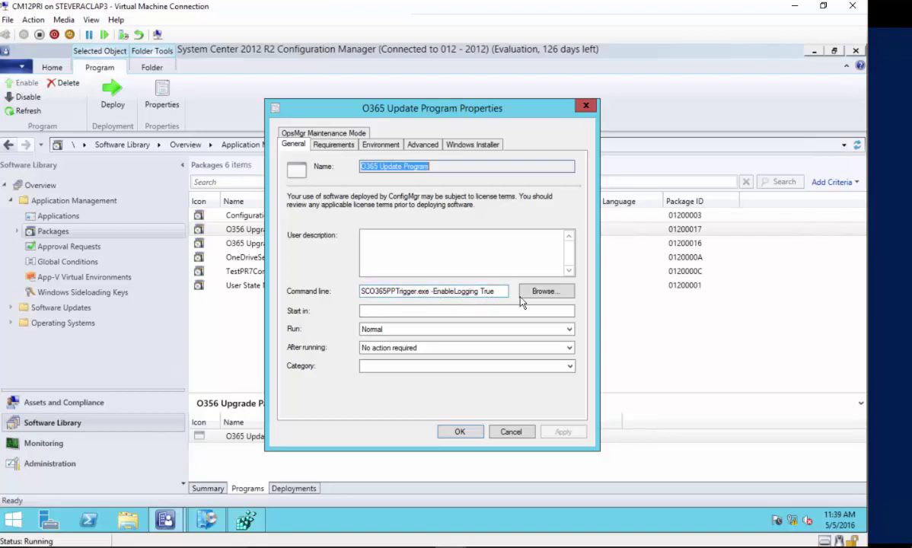
left_click(342, 145)
left_click(385, 145)
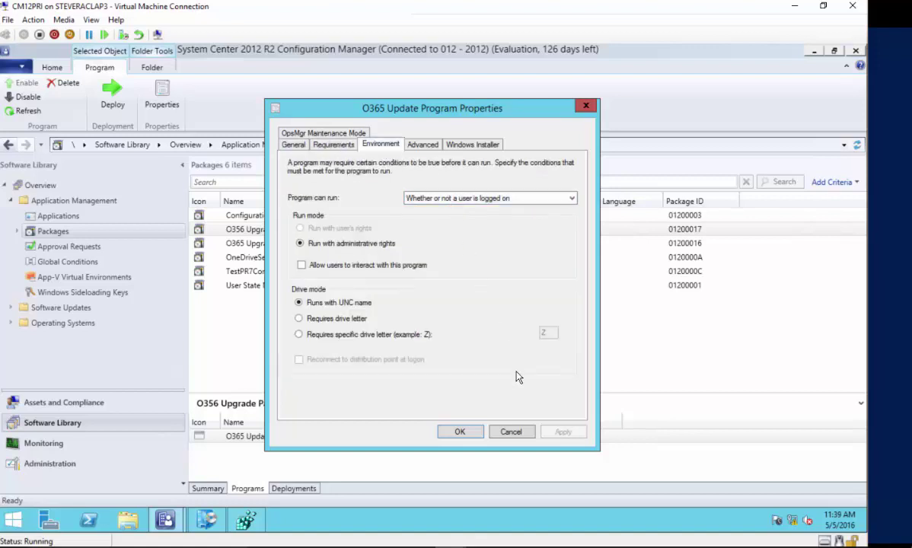
left_click(512, 432)
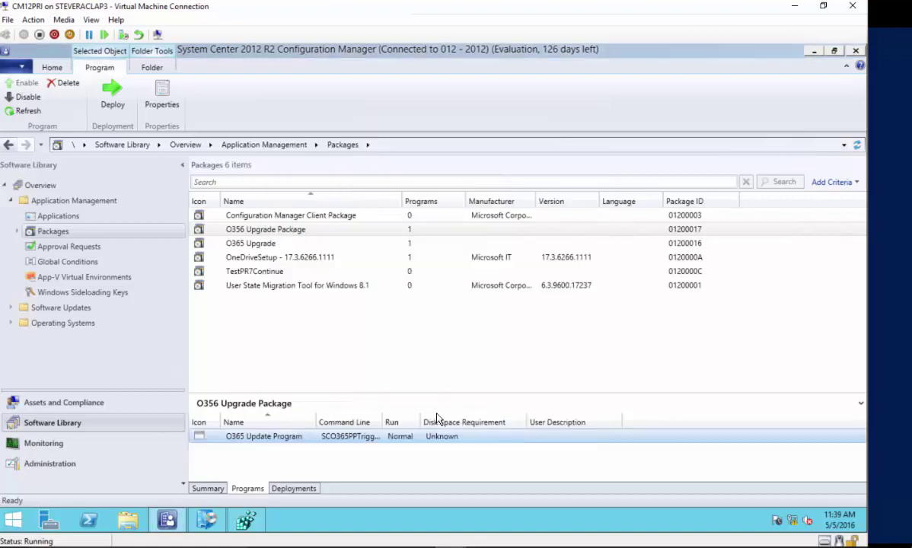
- Review the O356 Upgrade Package's data source and data access settings, and close its properties without changes
right_click(262, 231)
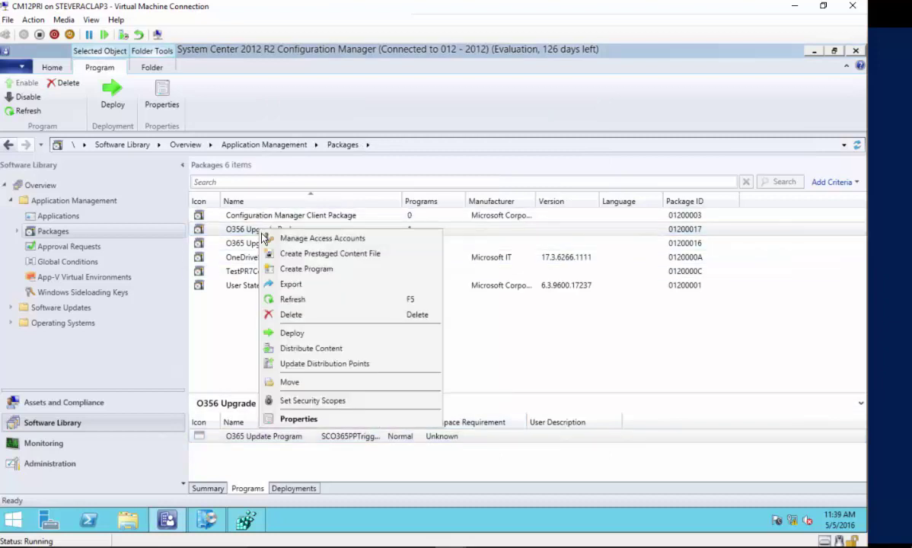
left_click(298, 420)
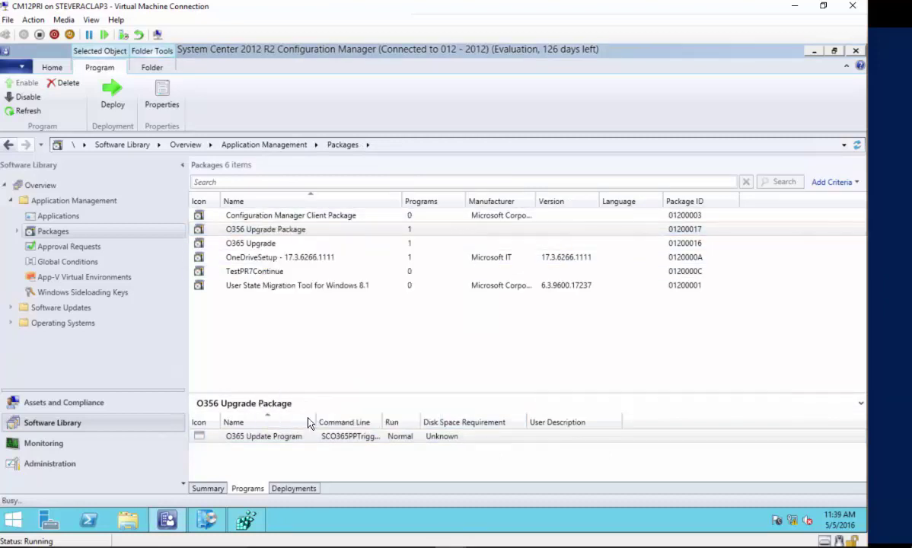
left_click(308, 115)
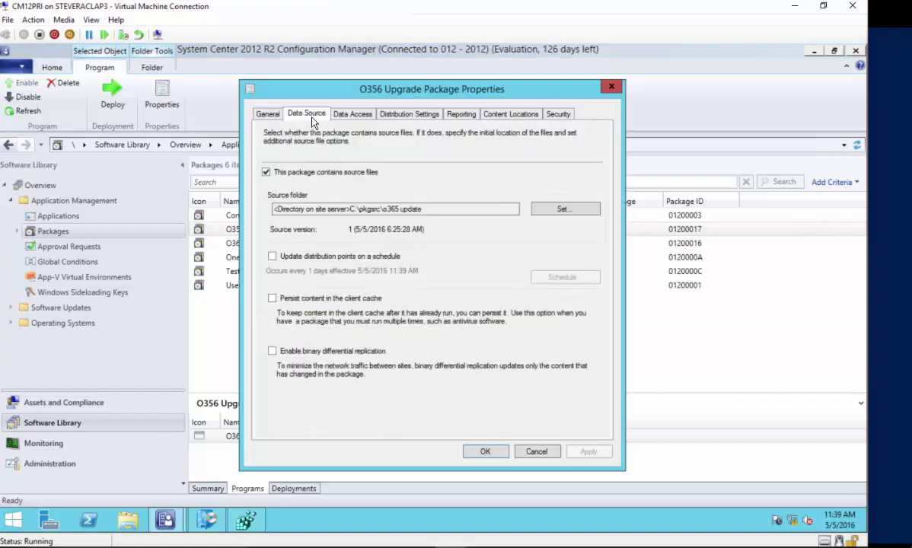
left_click(336, 116)
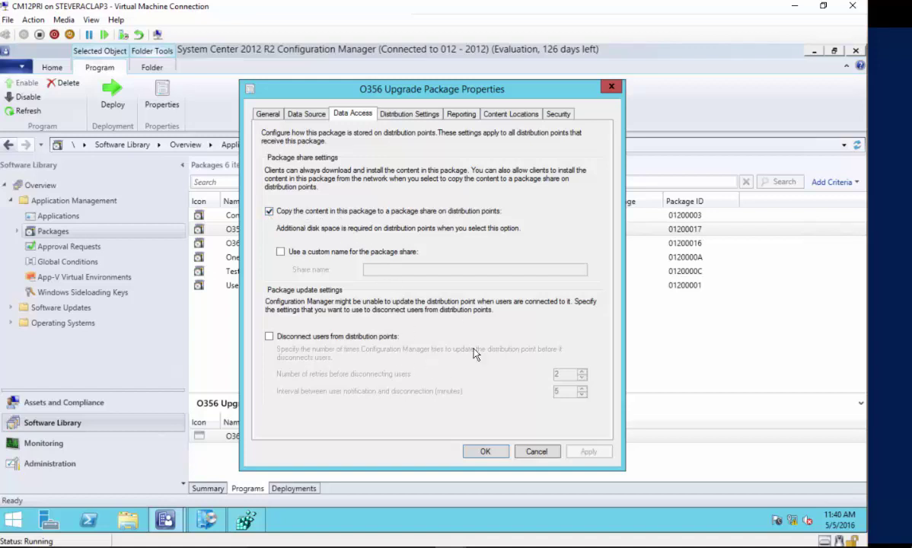
left_click(536, 453)
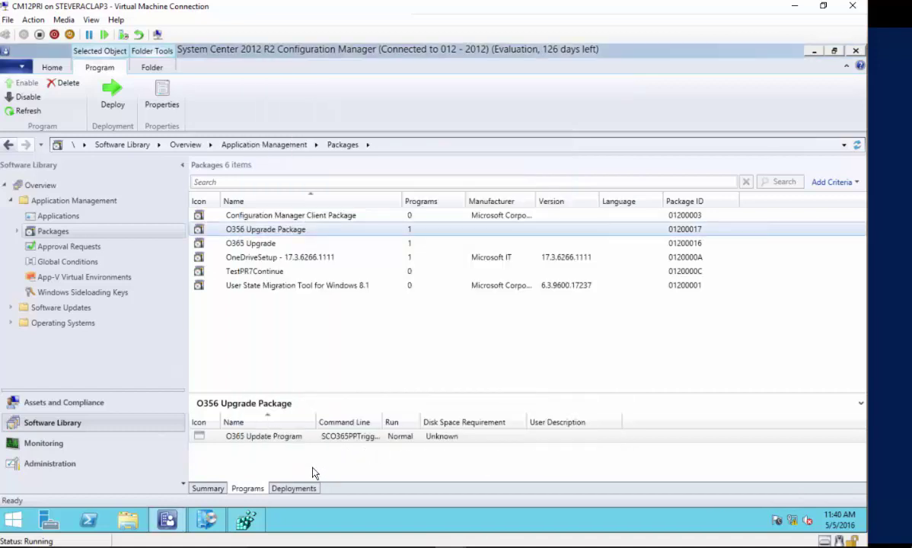
- Review the distribution point options of the package's deployment to All Systems, and close its properties without changes
left_click(294, 488)
left_click(298, 442)
right_click(295, 441)
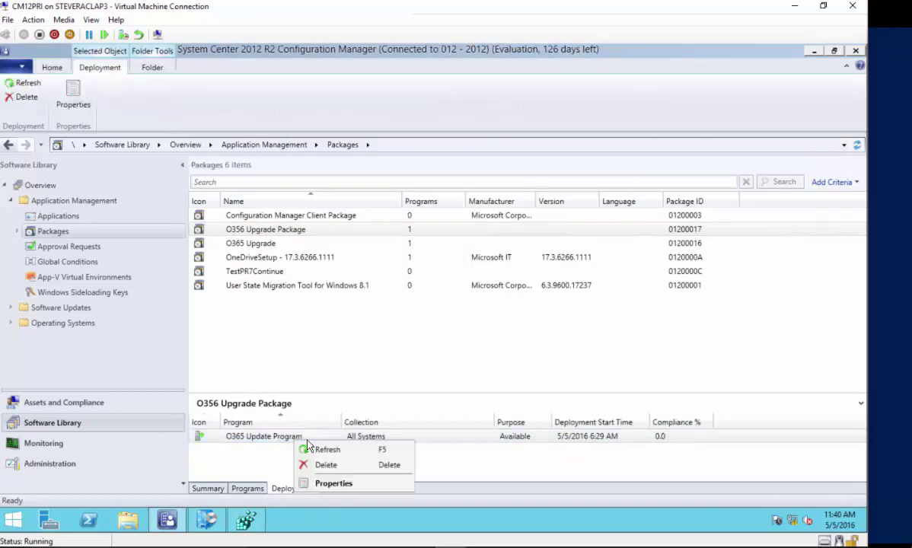
left_click(335, 483)
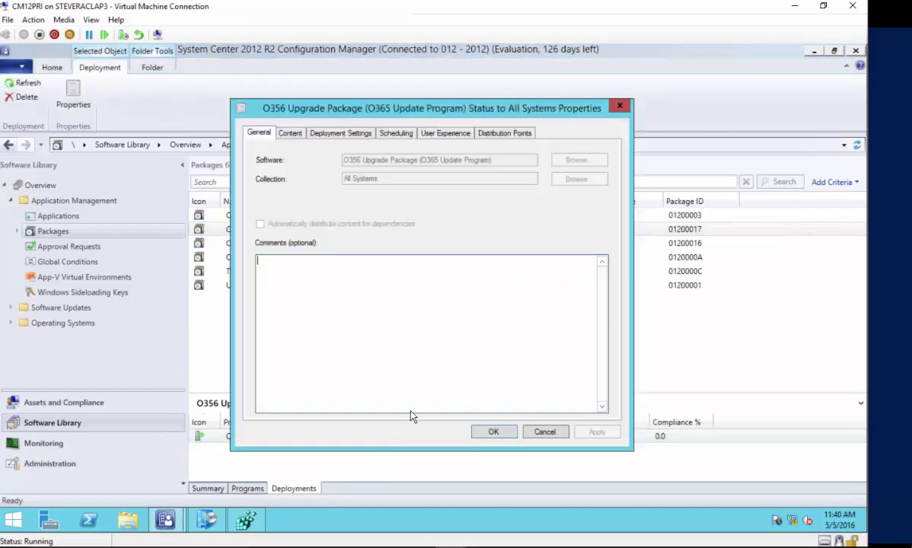
left_click(490, 136)
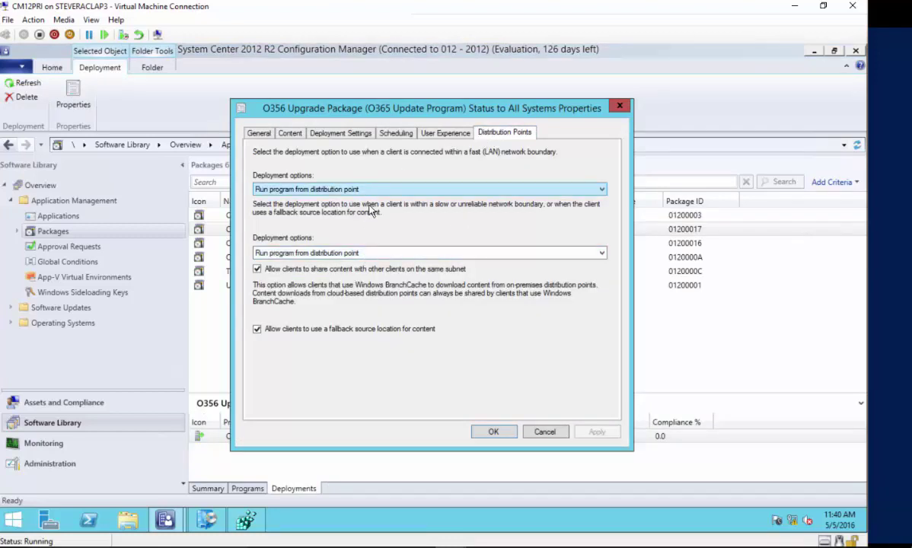
left_click(551, 431)
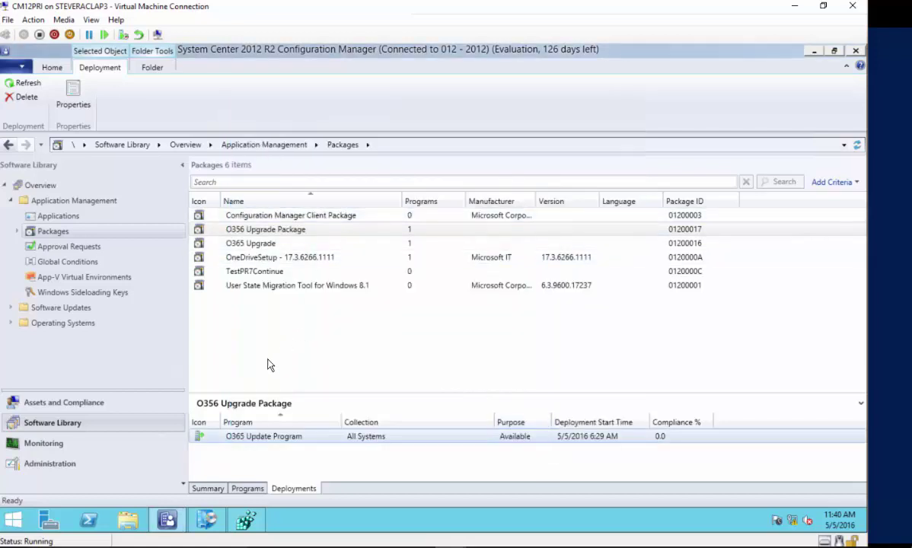
- Switch to Software Center, install O356 Upgrade Package - O365 Update Program, and minimize the Office update download window
mouse_move(207, 516)
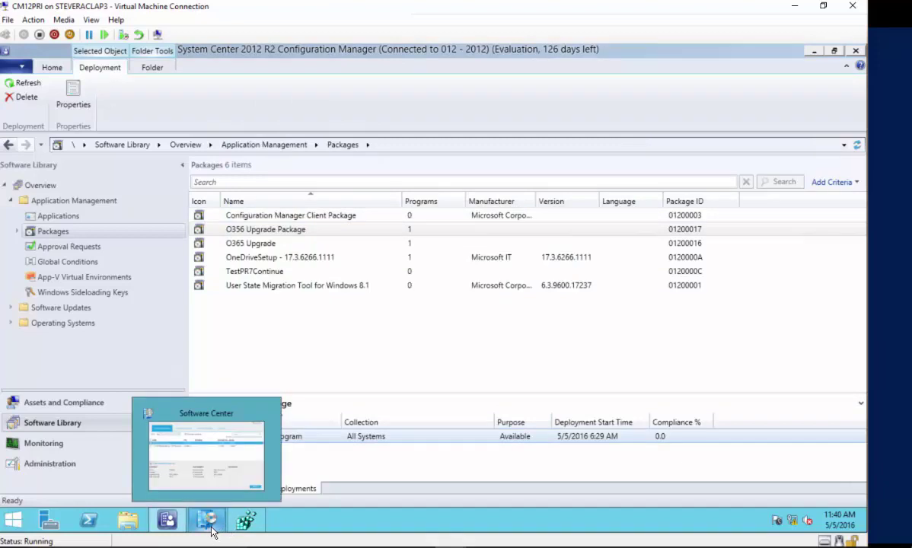
left_click(218, 489)
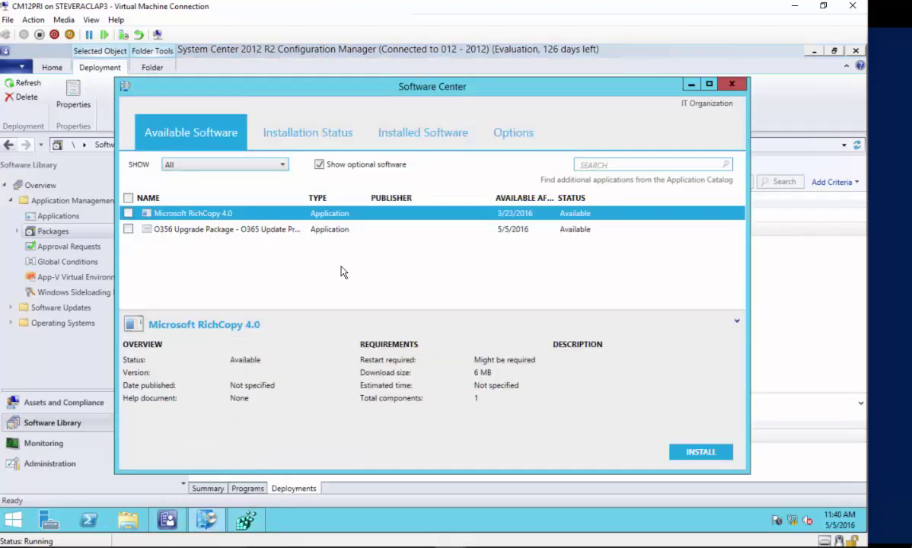
left_click(257, 231)
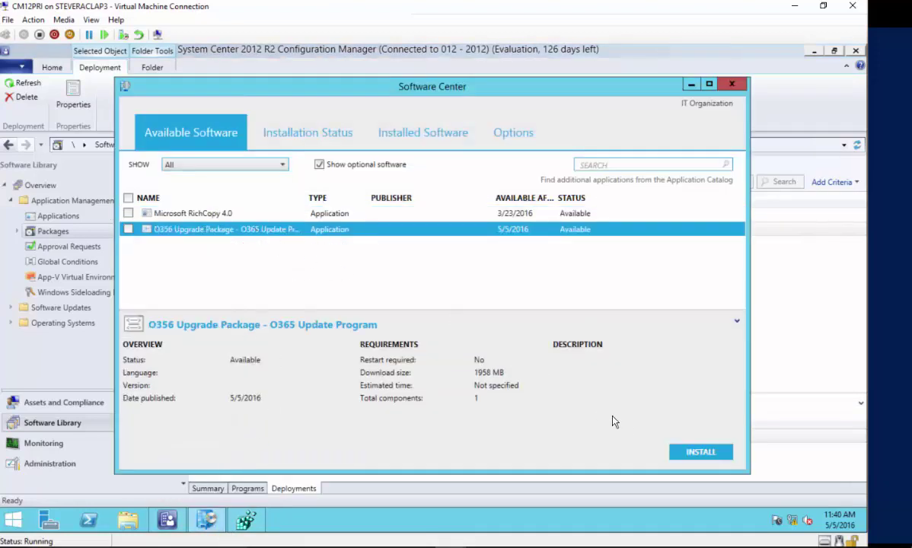
left_click(699, 454)
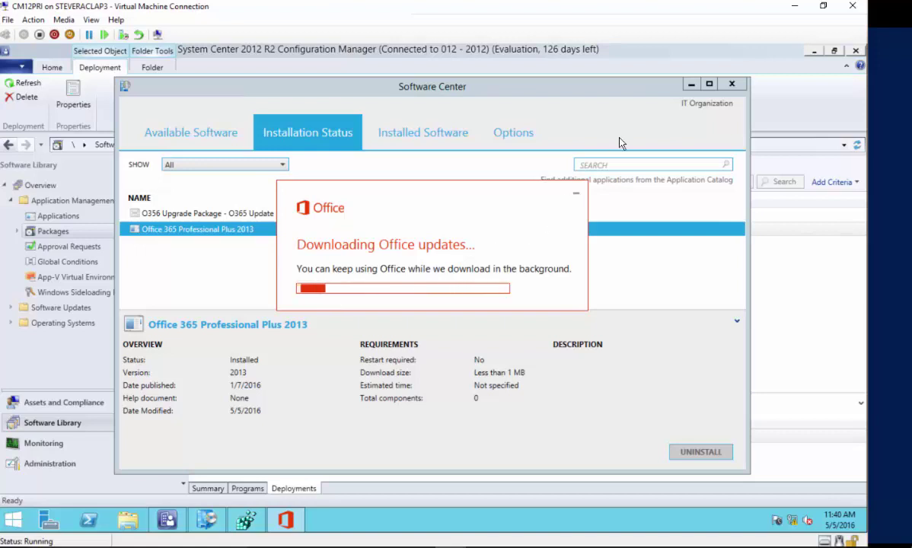
left_click(576, 195)
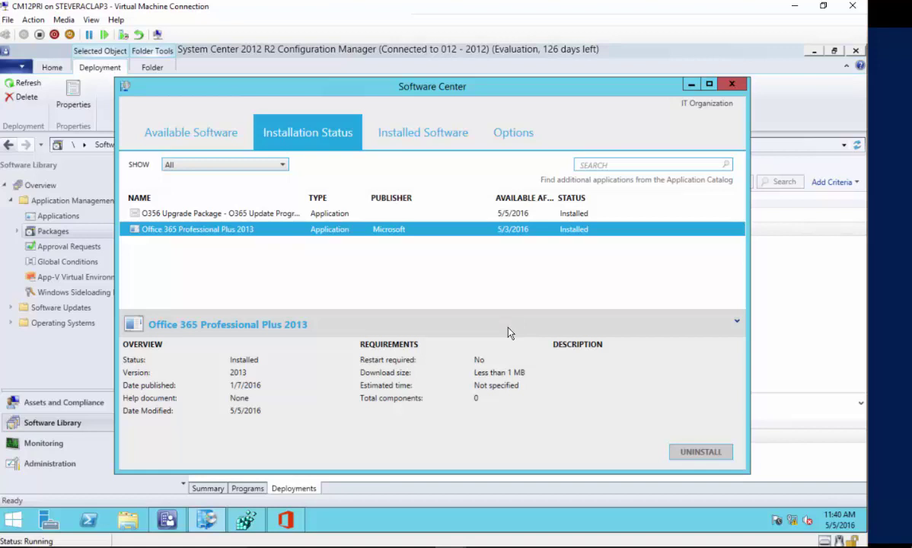
- Open the C:\Windows\Temp folder in File Explorer
left_click(130, 520)
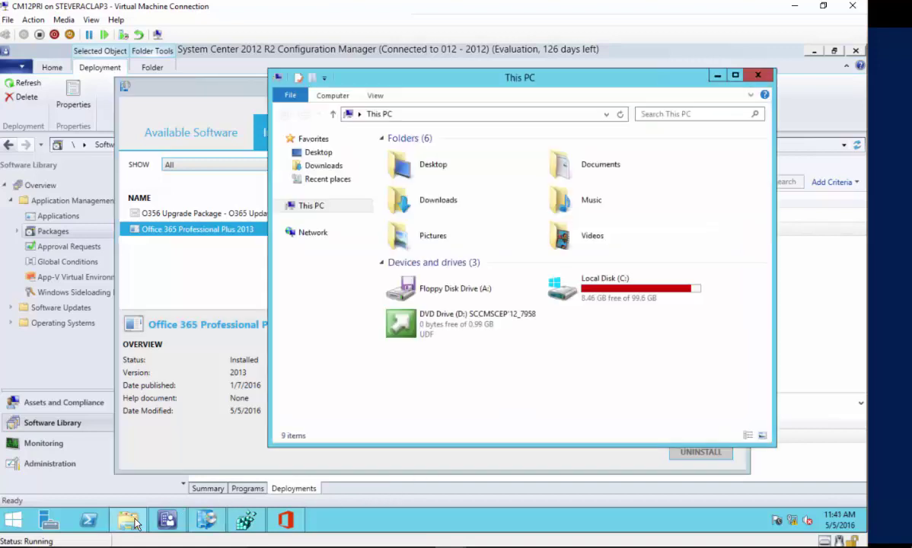
double_click(607, 284)
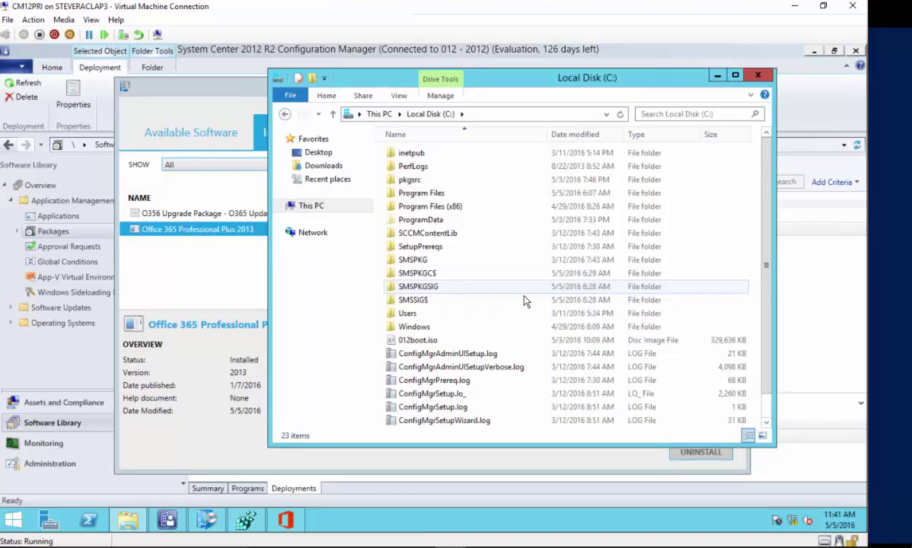
double_click(415, 327)
left_click(416, 277)
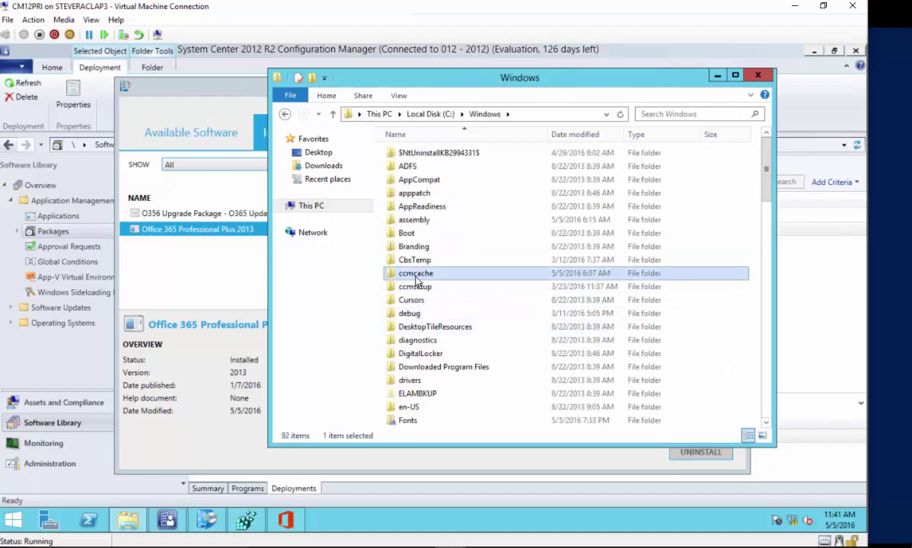
key("t")
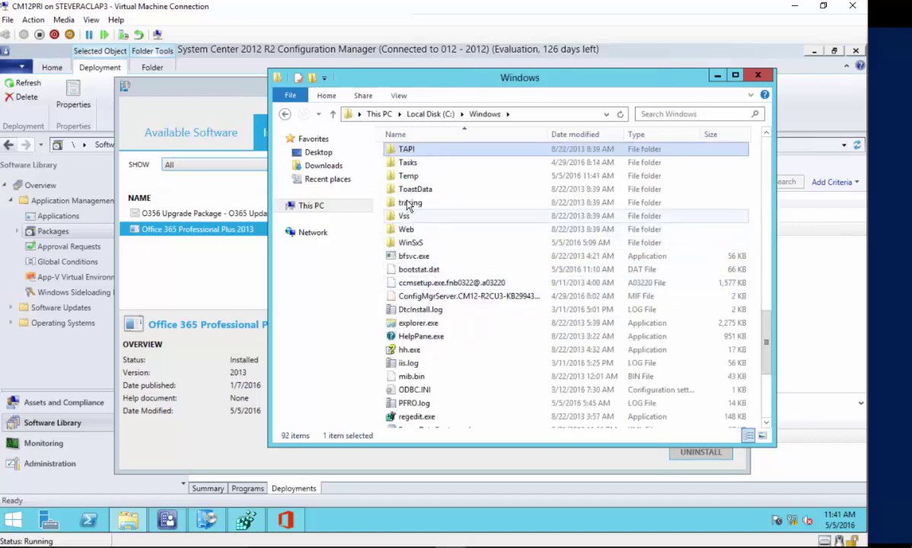
double_click(409, 175)
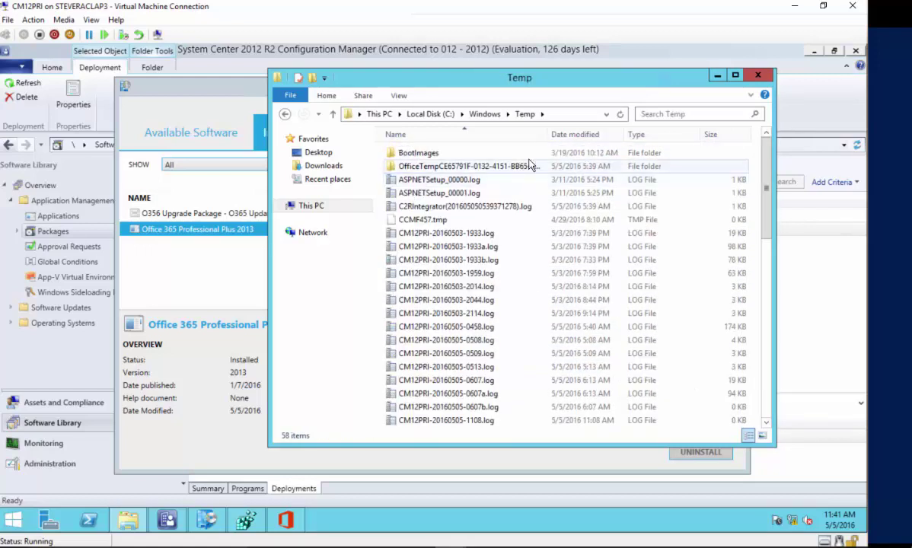
- Sort the Temp files by modification date, newest first, and open sccmofficeupdater_050516114040.log
left_click(571, 135)
left_click(573, 135)
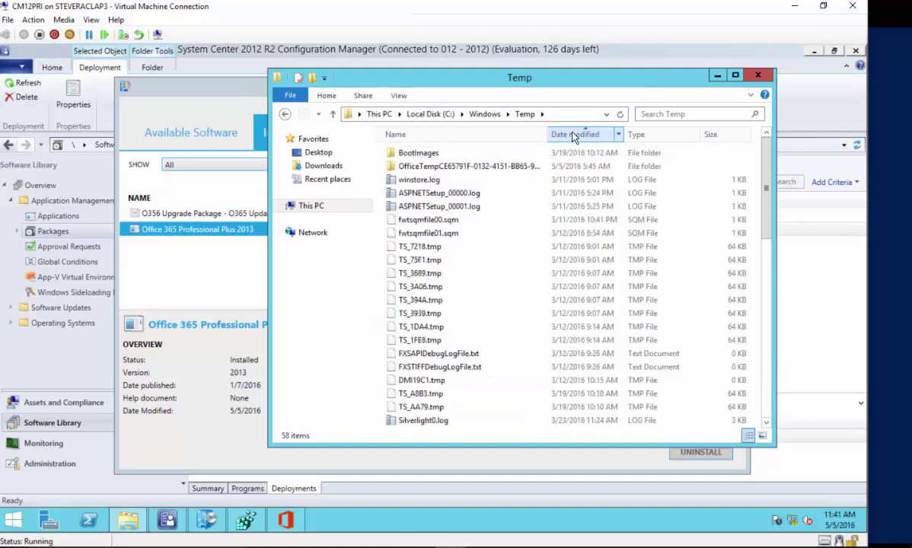
left_click(574, 135)
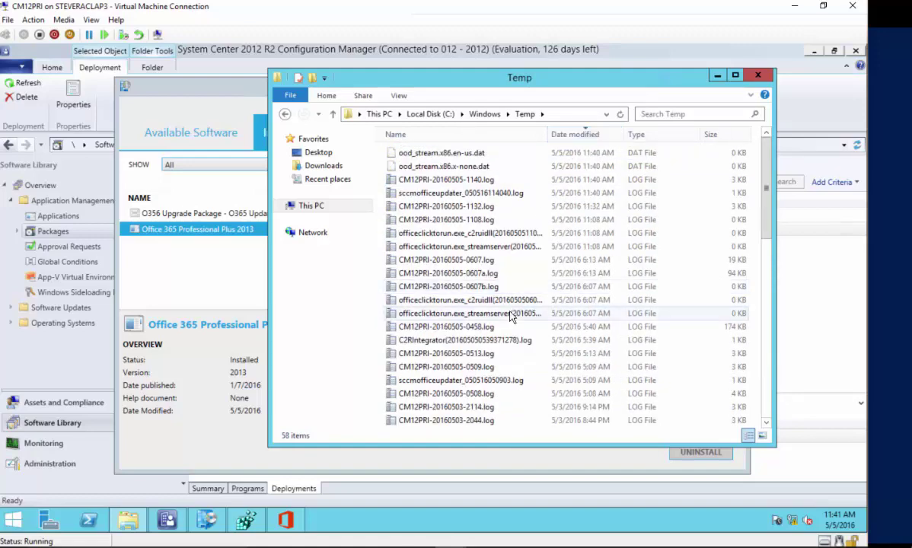
left_click(408, 191)
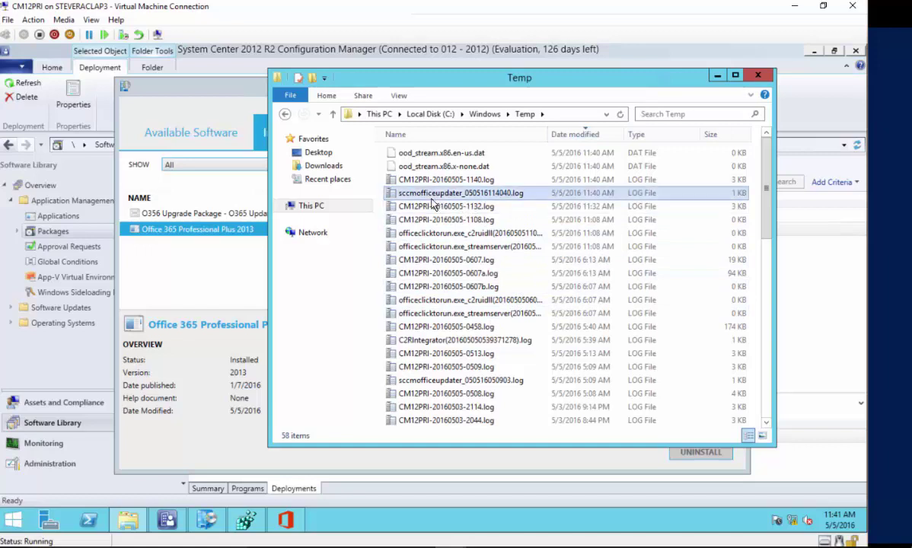
double_click(526, 195)
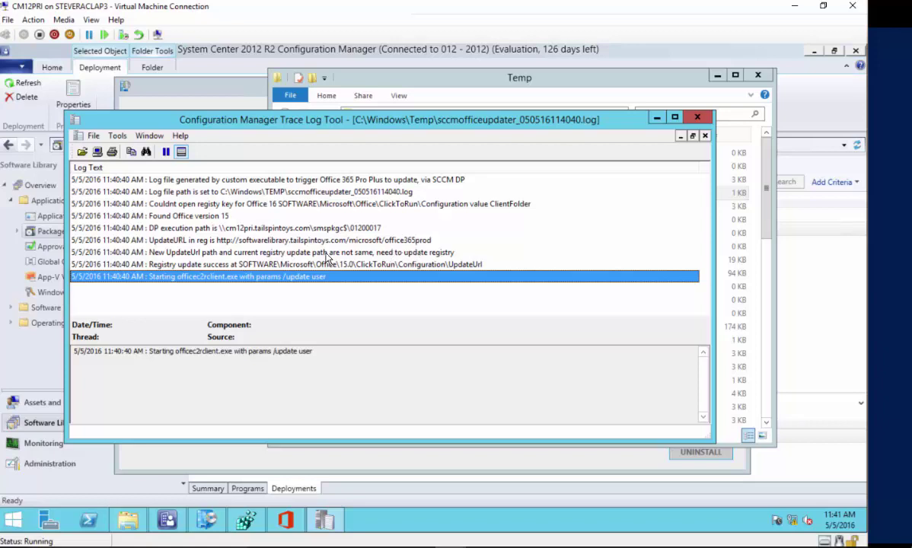
- Compare the update log with the ClickToRun Configuration values in Registry Editor, highlight the officec2rclient.exe entry, and close both windows
key("alt+Tab")
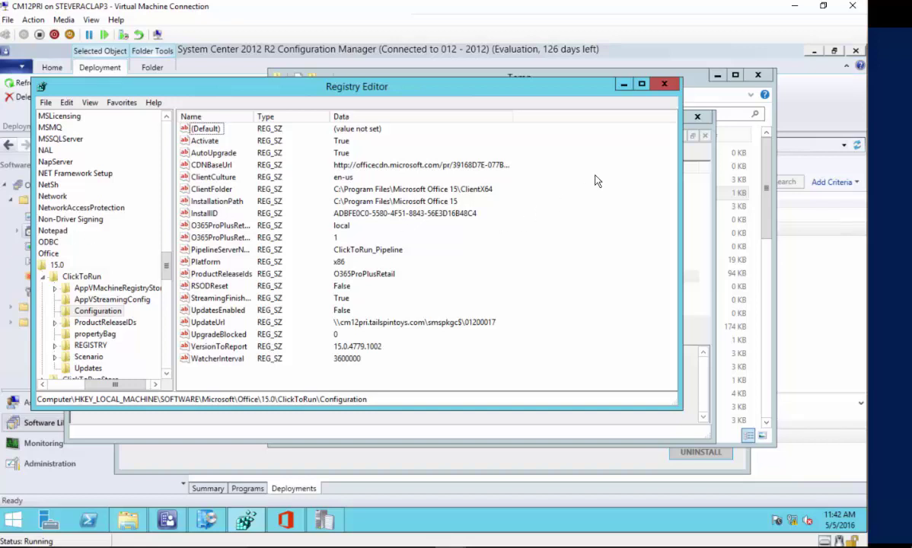
left_click(666, 86)
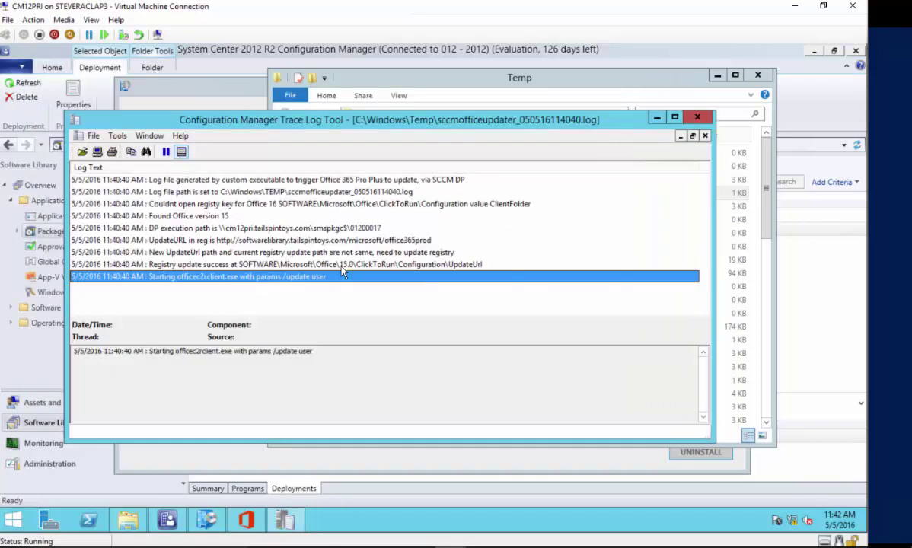
left_click_drag(312, 353, 149, 353)
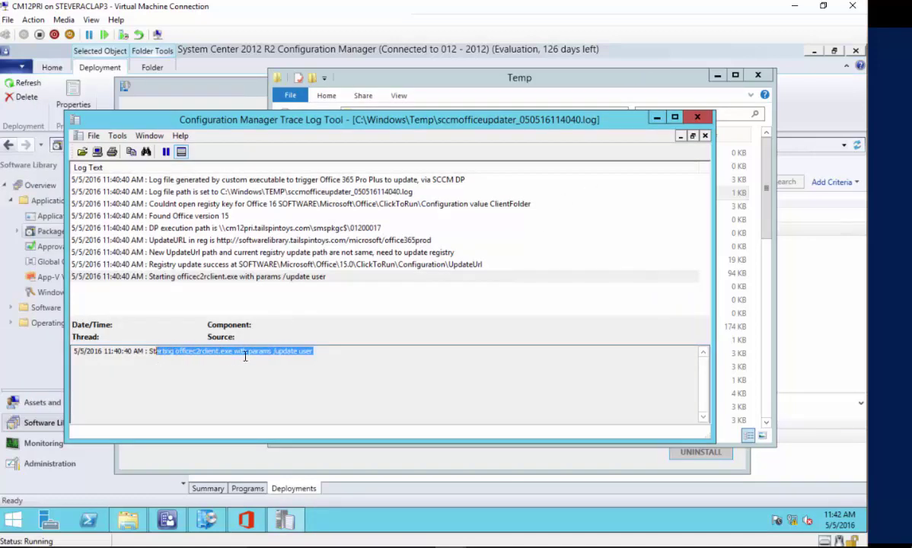
left_click(335, 369)
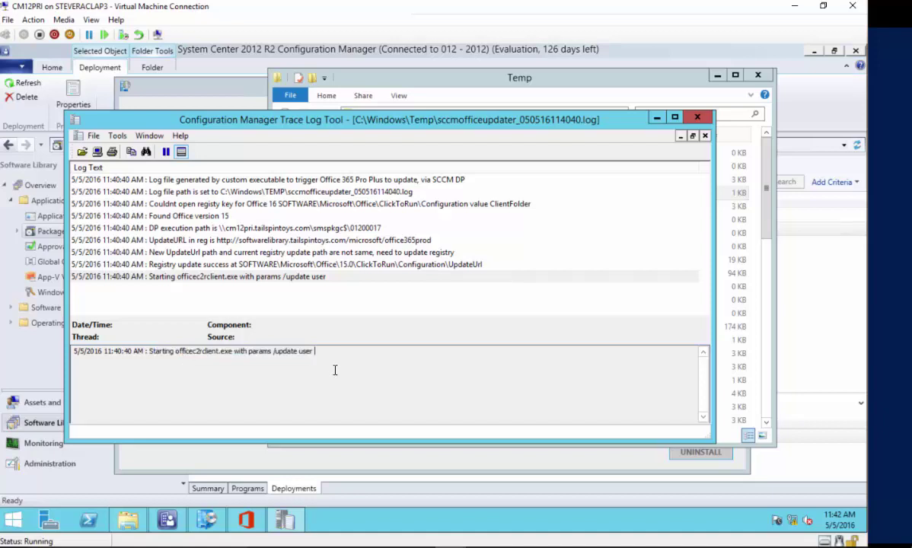
left_click(697, 118)
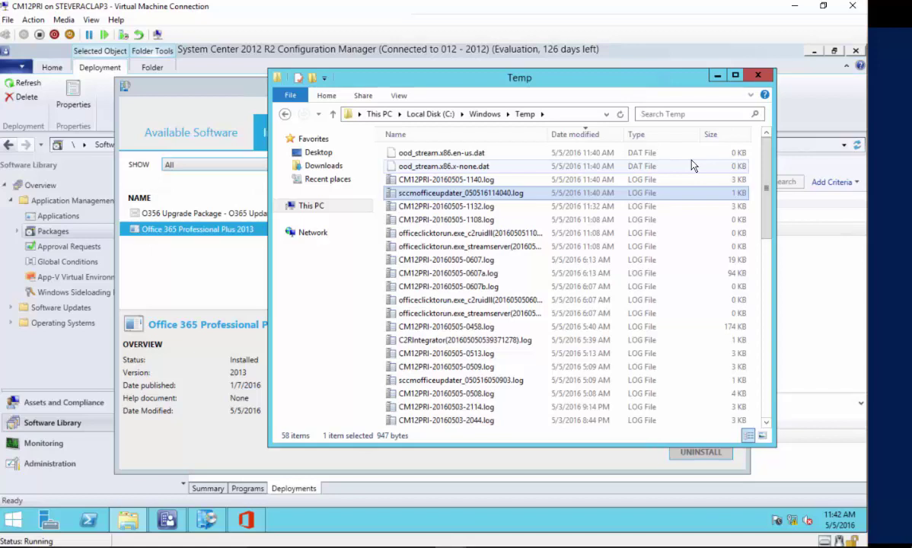
- Close the Temp folder window and Software Center
left_click(757, 75)
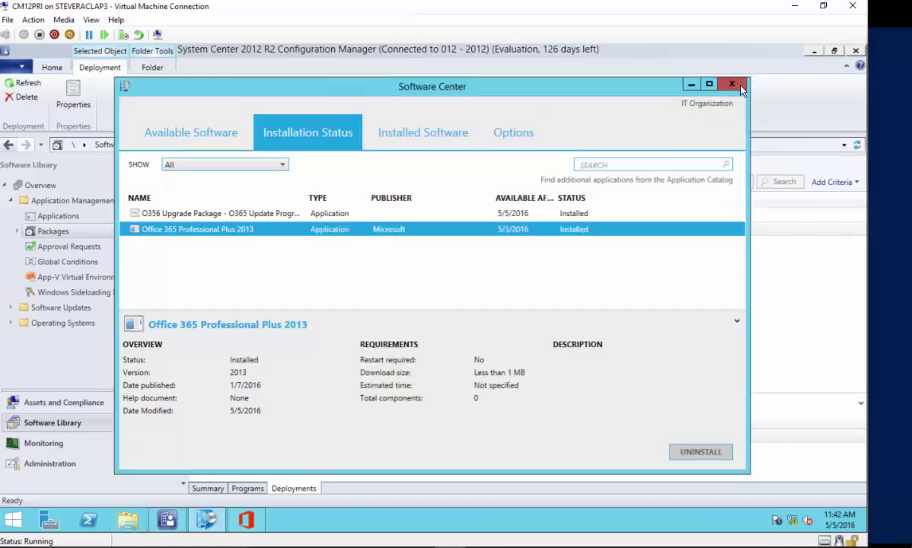
left_click(734, 83)
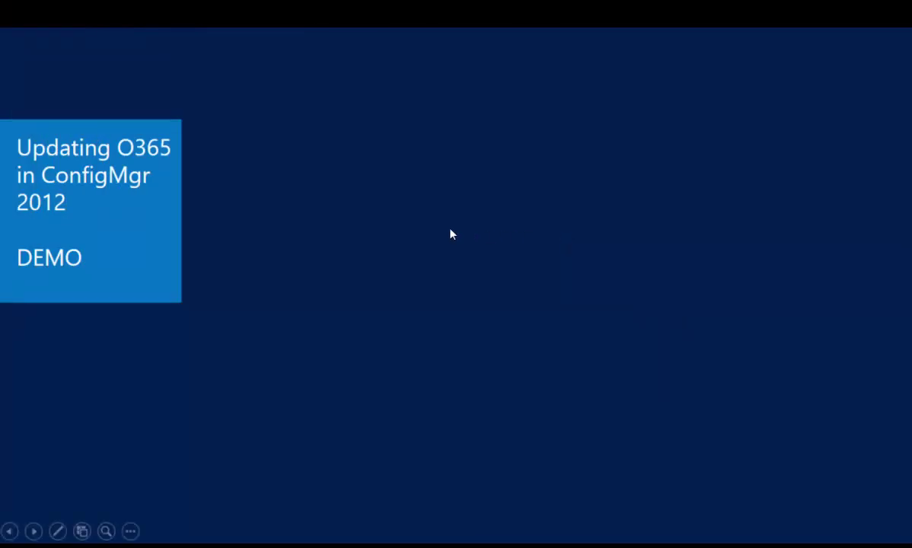
left_click(450, 234)
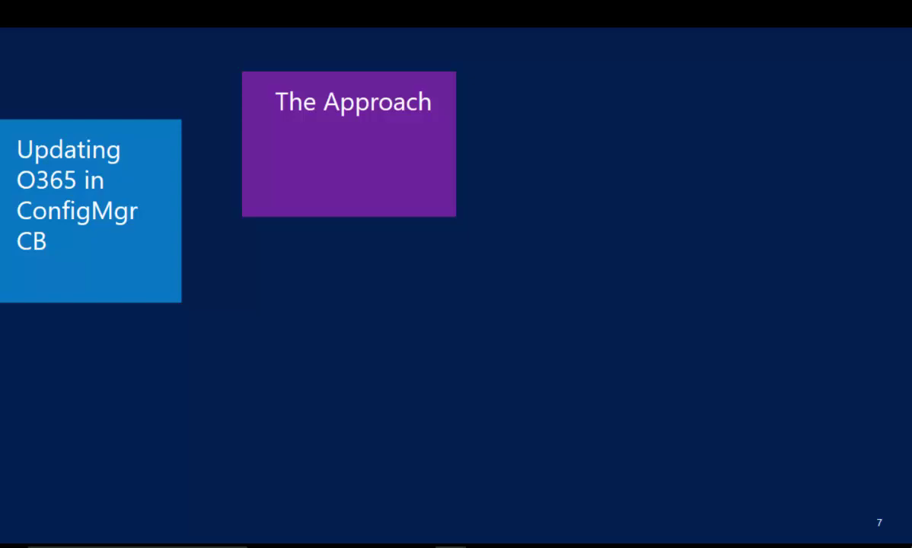
key("Right")
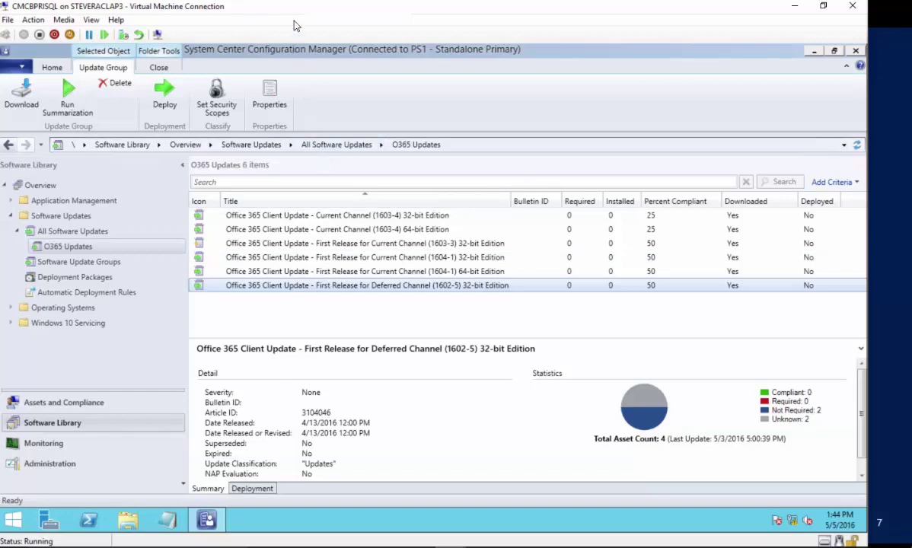
key("alt+Tab")
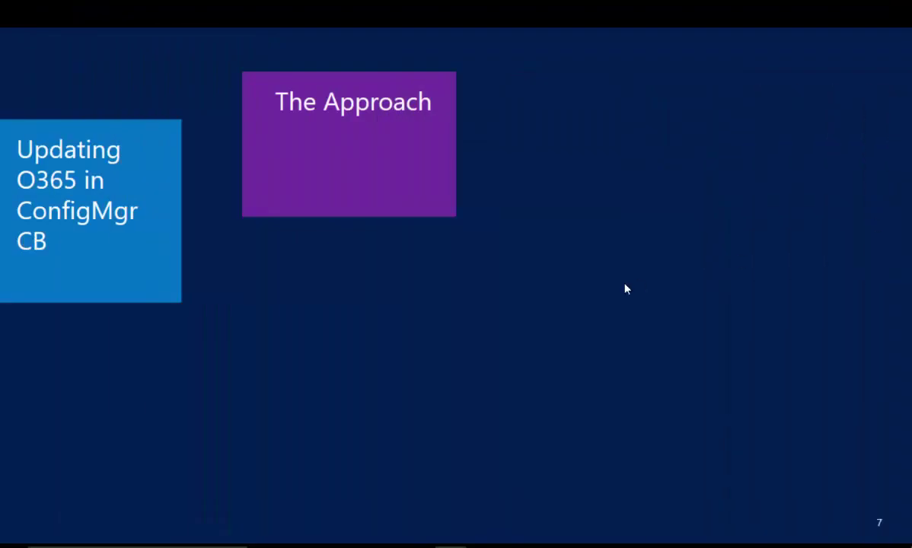
left_click(571, 302)
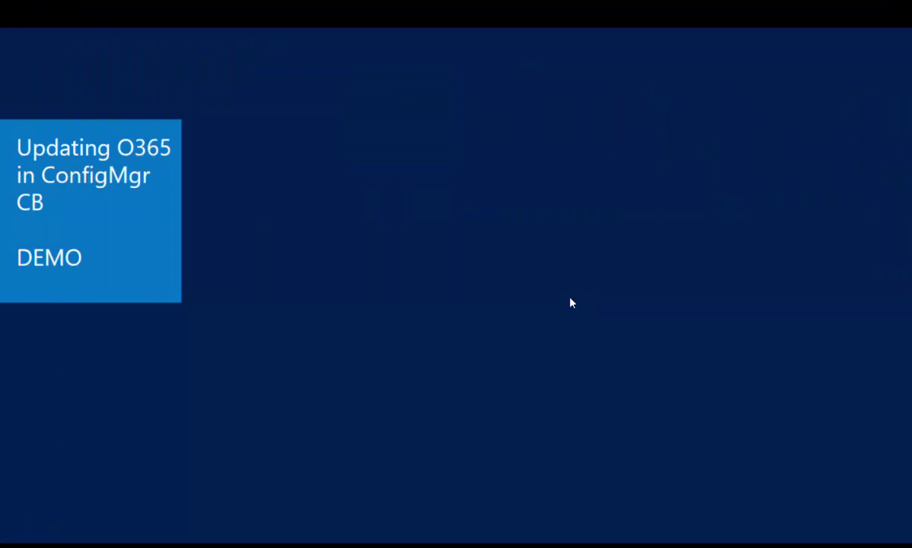
key("Right")
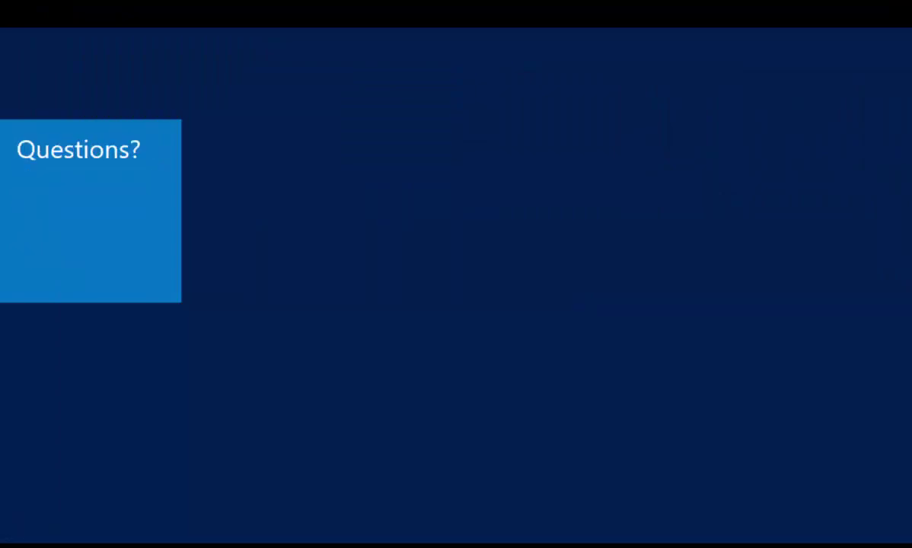